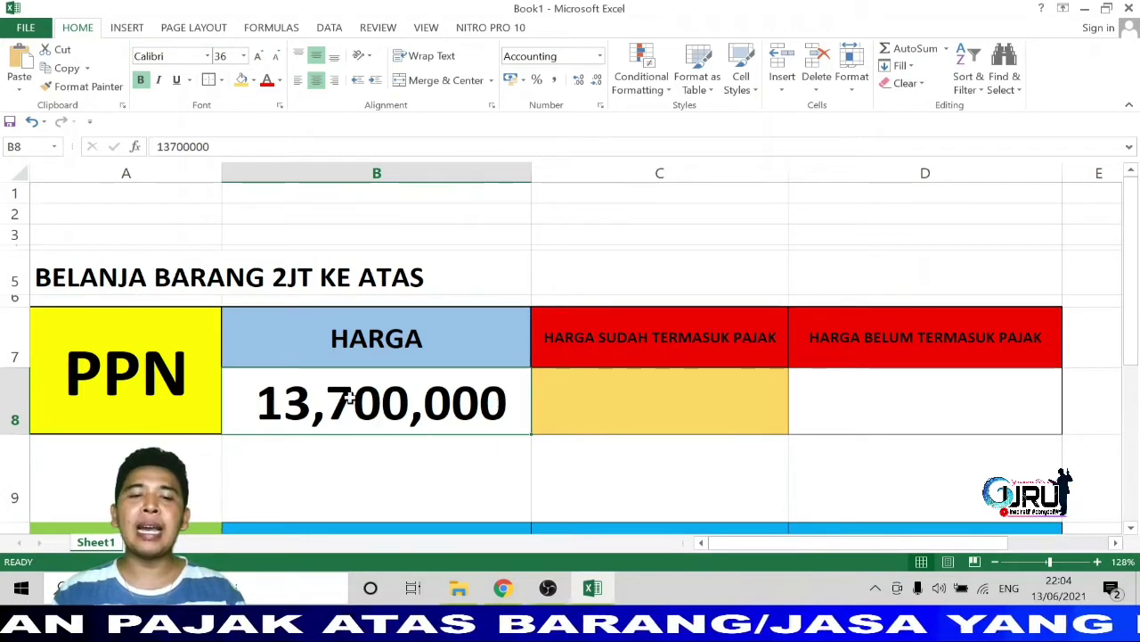
click(687, 345)
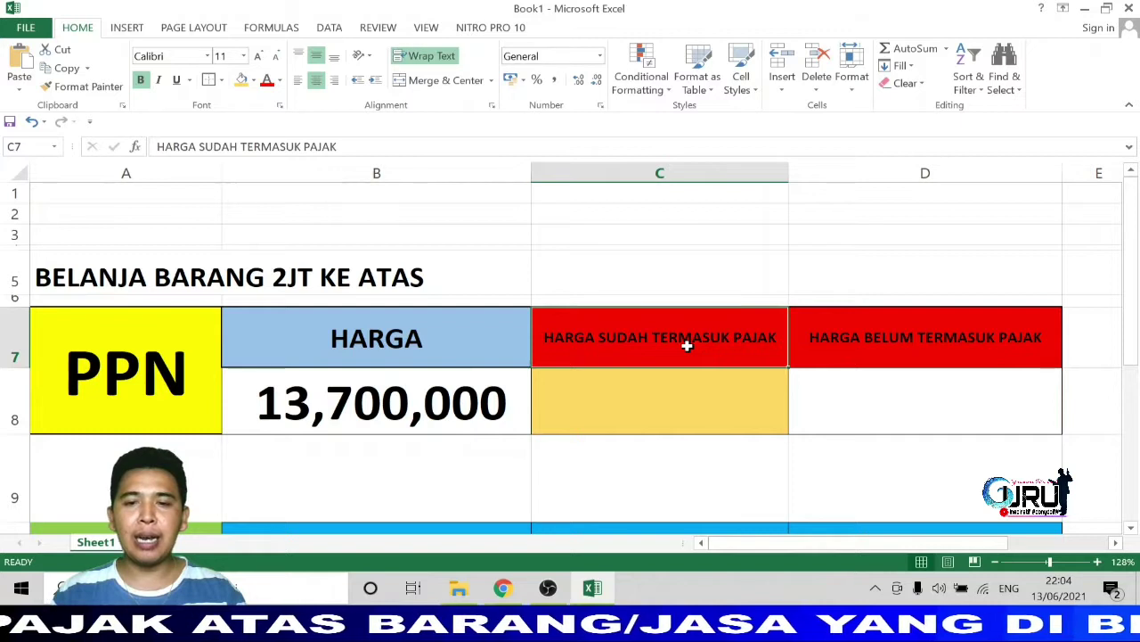
click(980, 336)
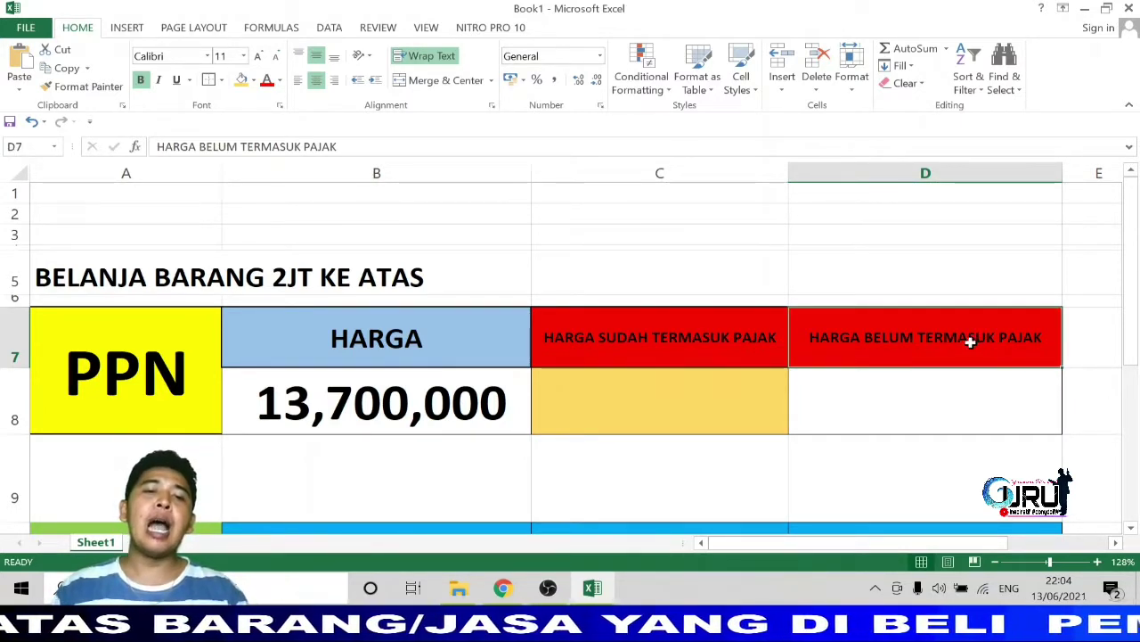
click(403, 406)
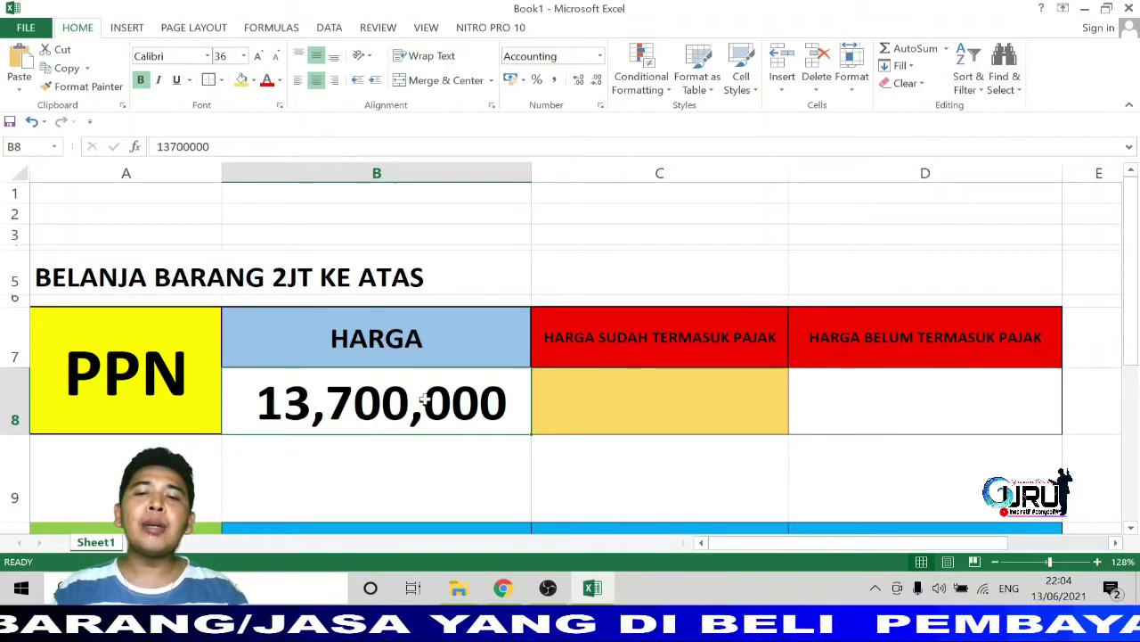
click(622, 348)
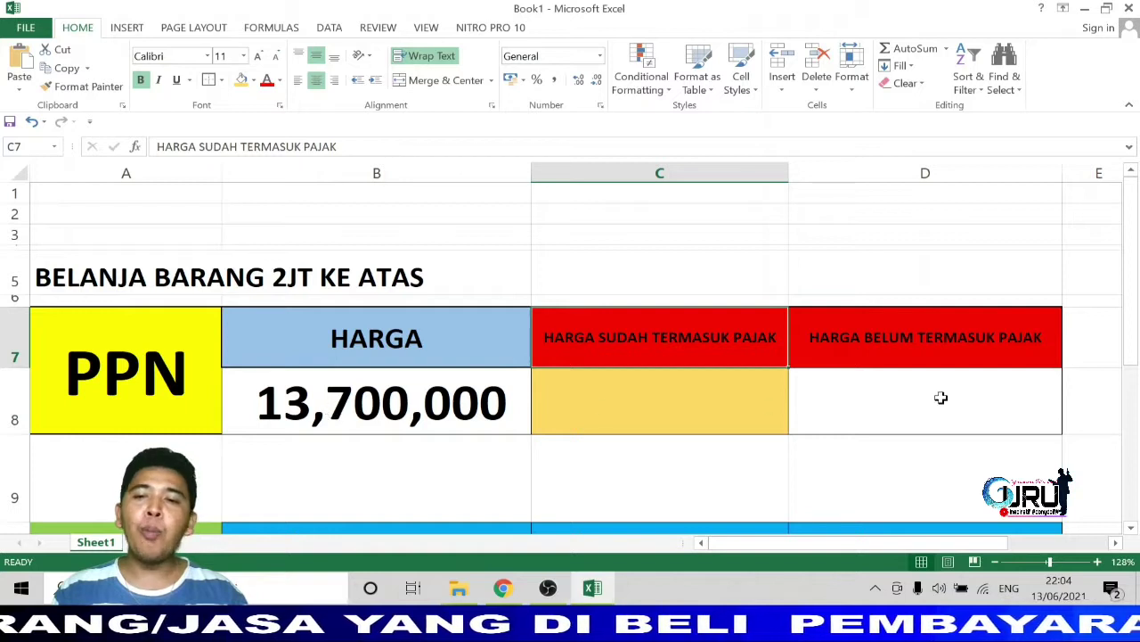
click(956, 348)
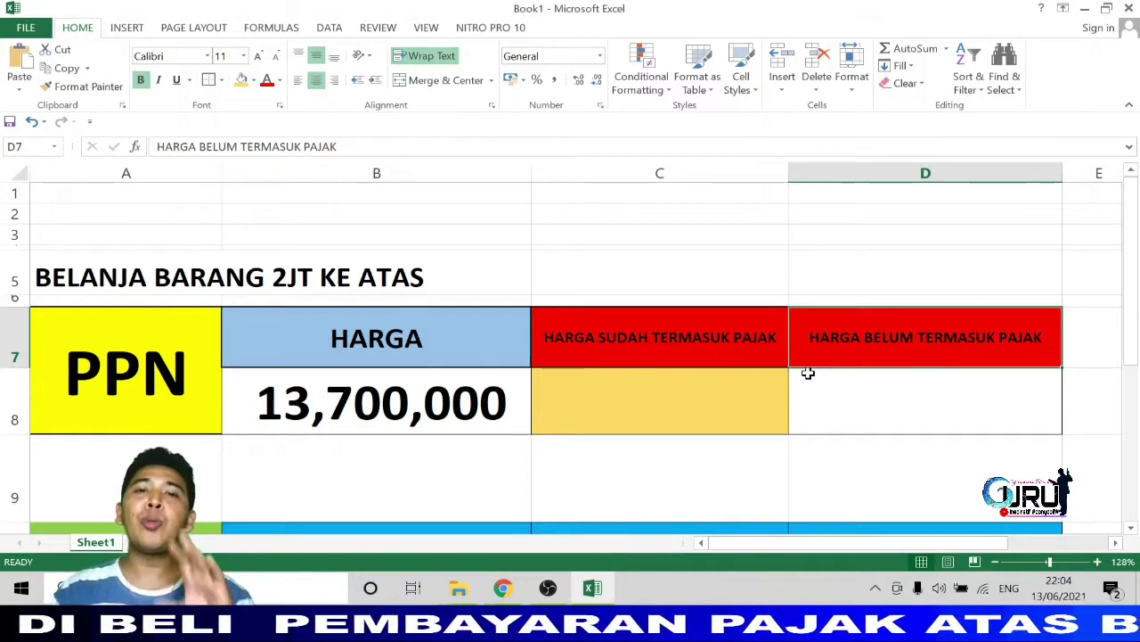
click(357, 412)
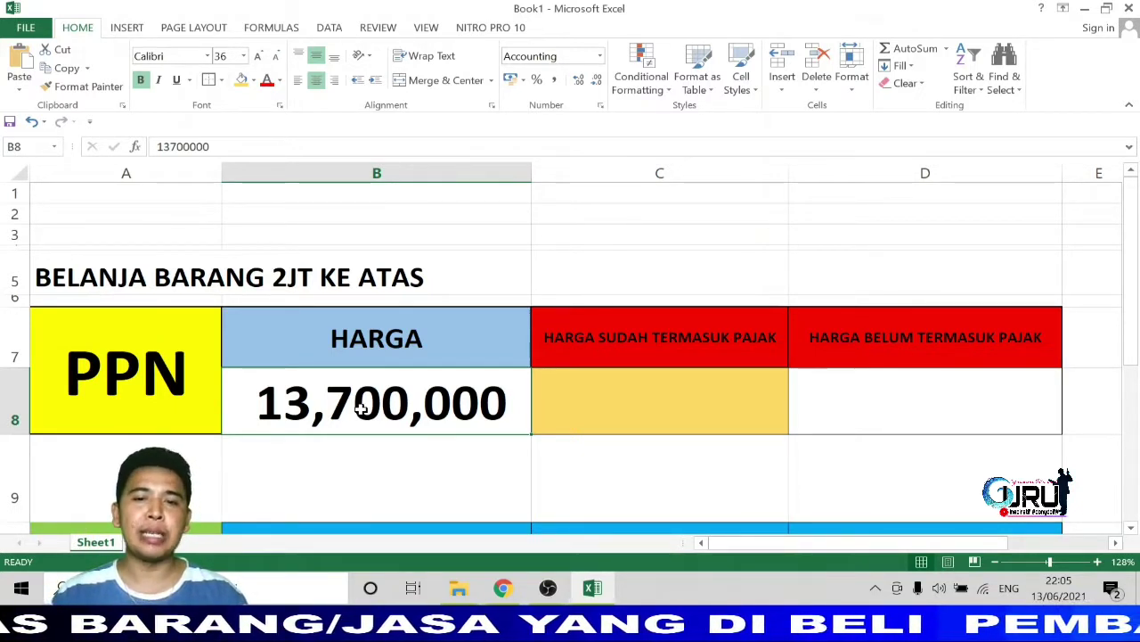
click(653, 317)
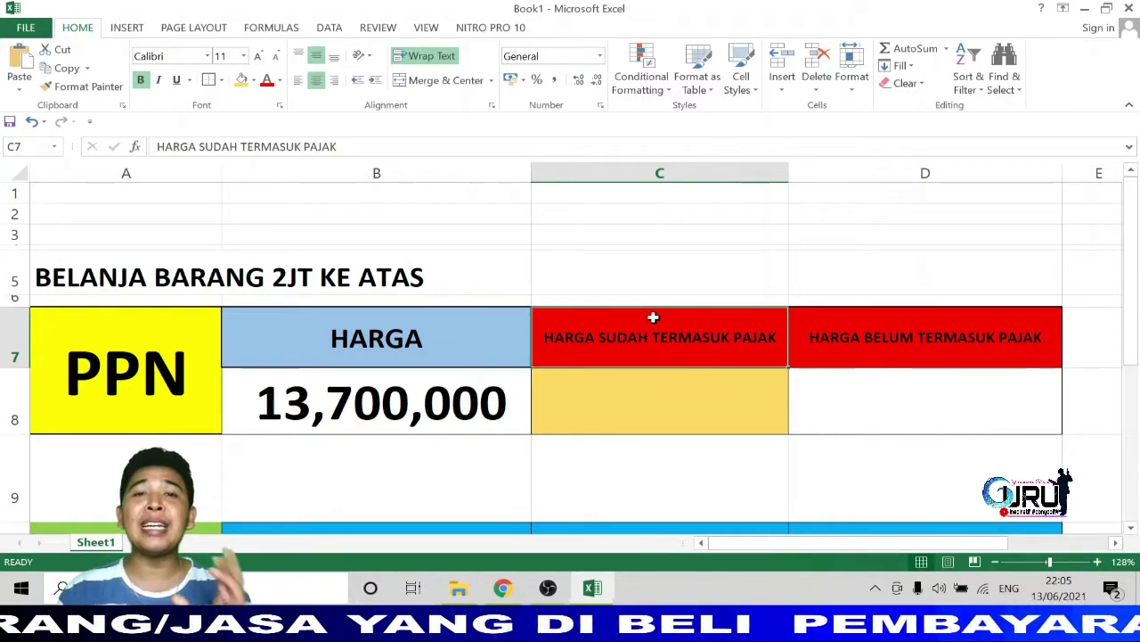
click(651, 398)
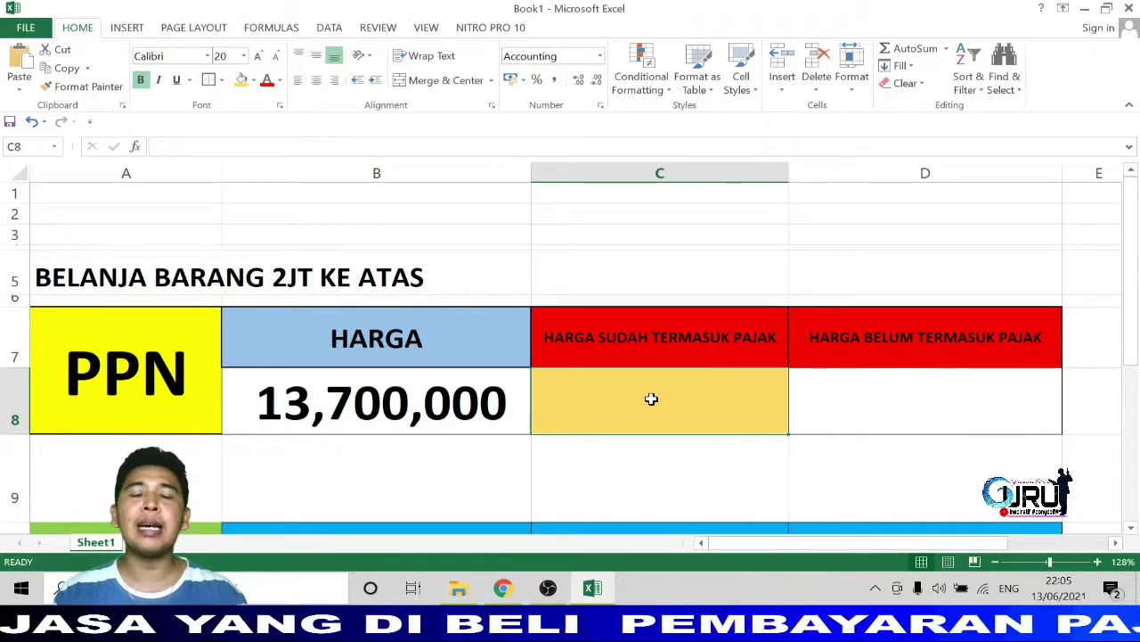
click(408, 399)
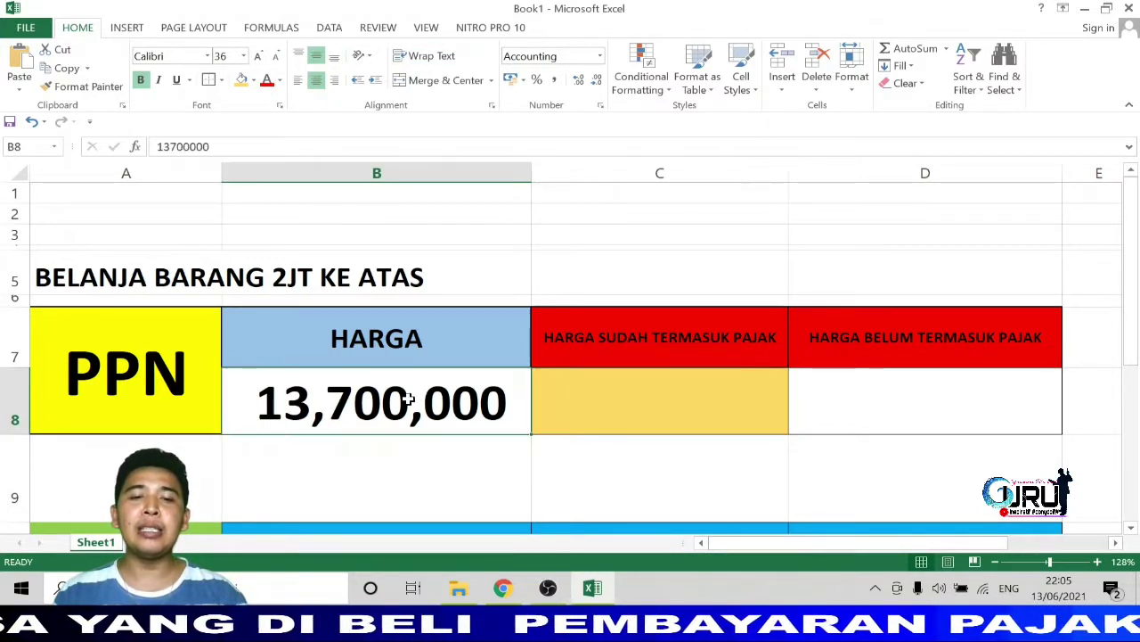
click(650, 404)
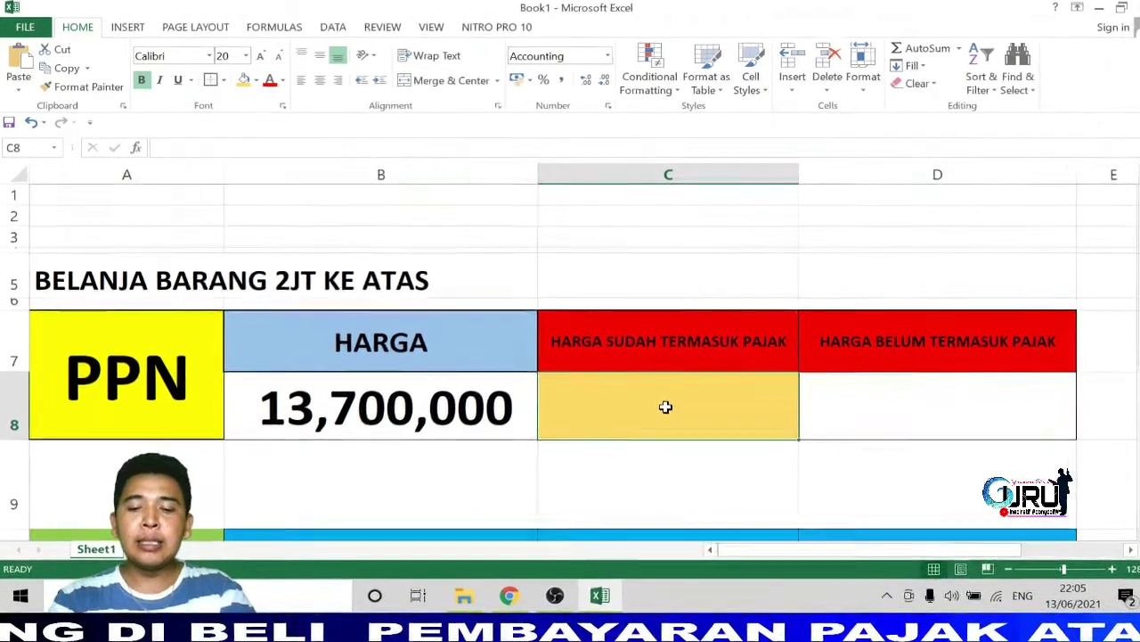
Enter =10/110*B8 in C8 to get the included tax of 1,245,454.55.
text(=10)
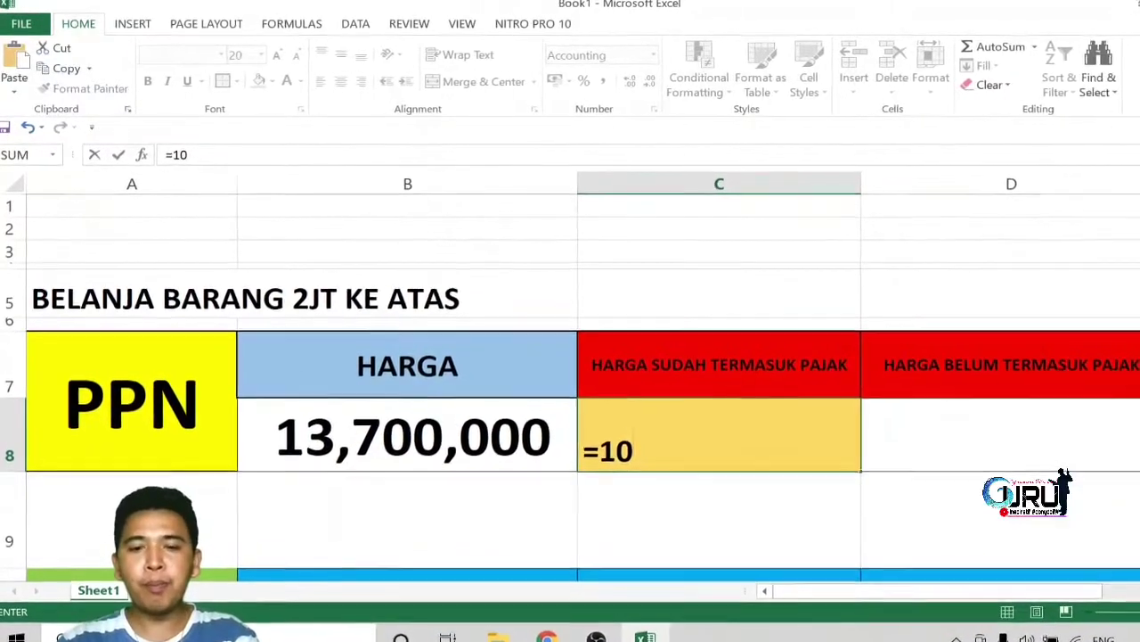
text(/110)
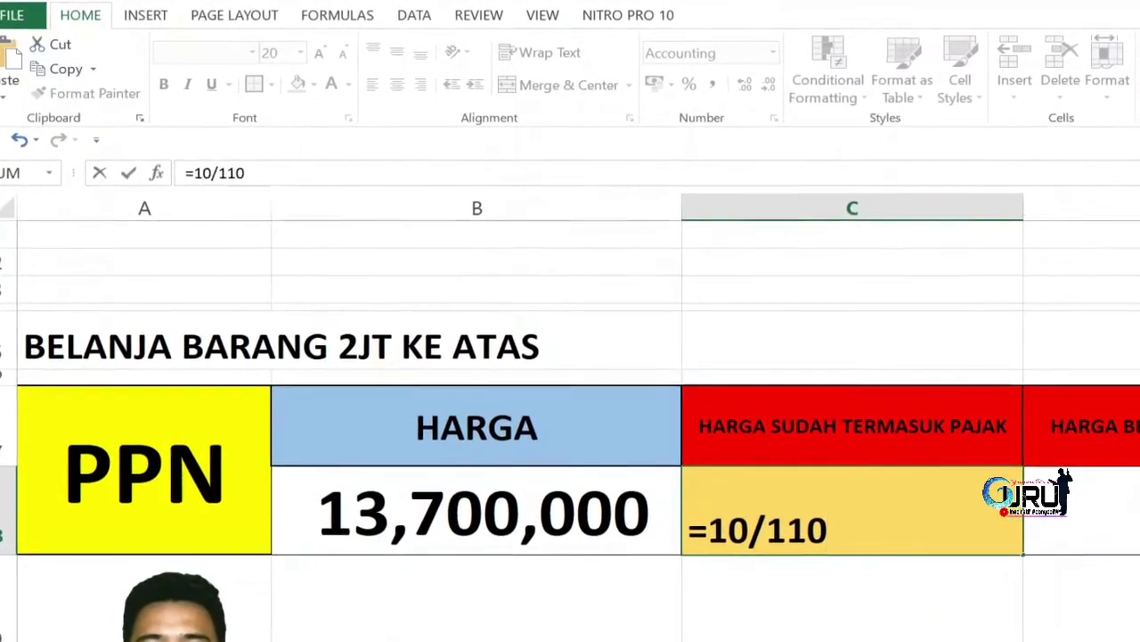
text(*)
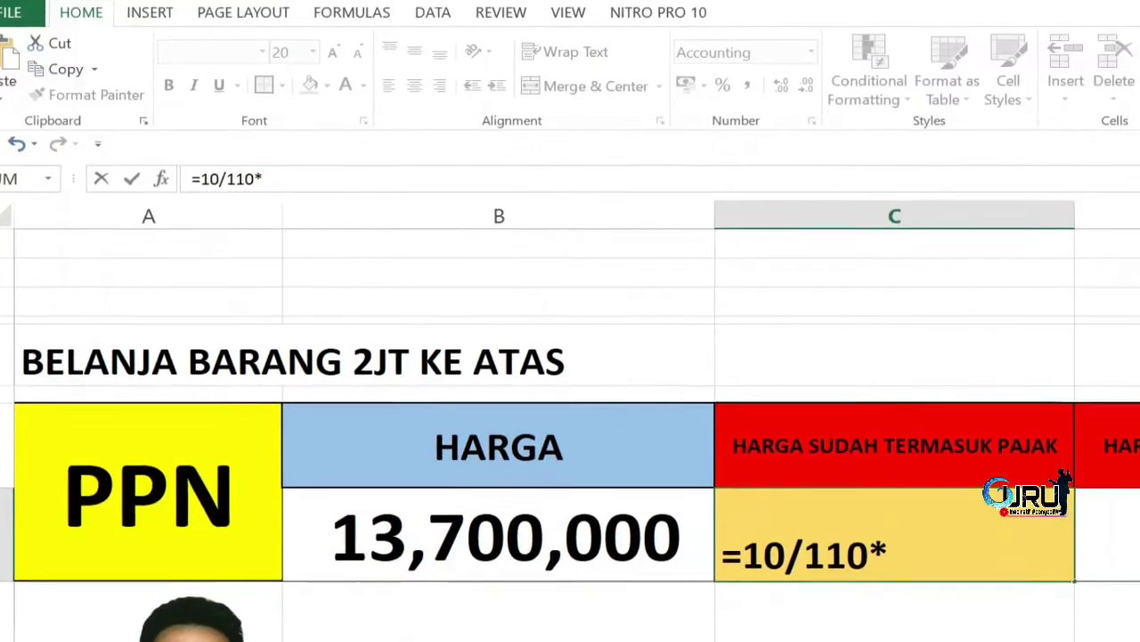
click(519, 535)
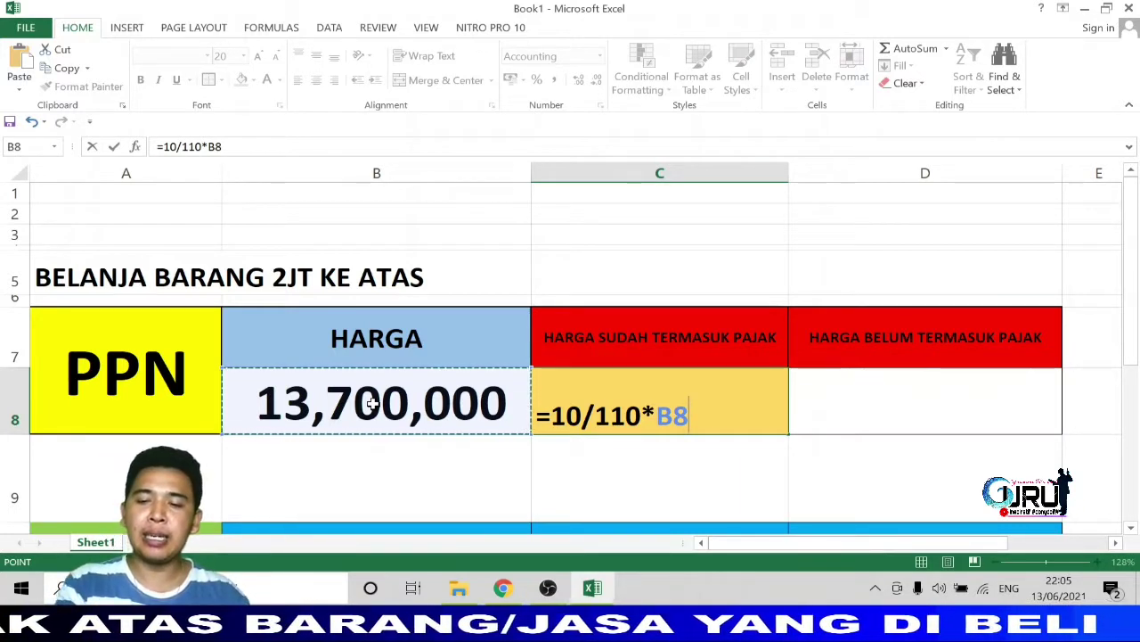
key(Return)
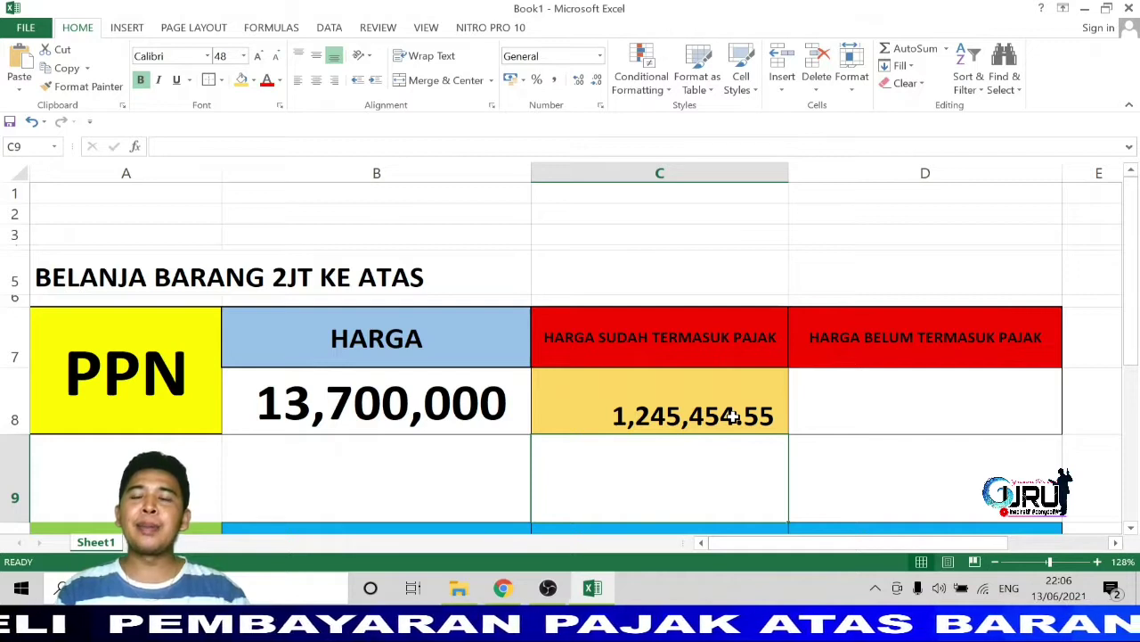
Enter =10%*B8 in D8, giving 1,370,000 tax on the 13,700,000 pre-tax price.
click(376, 398)
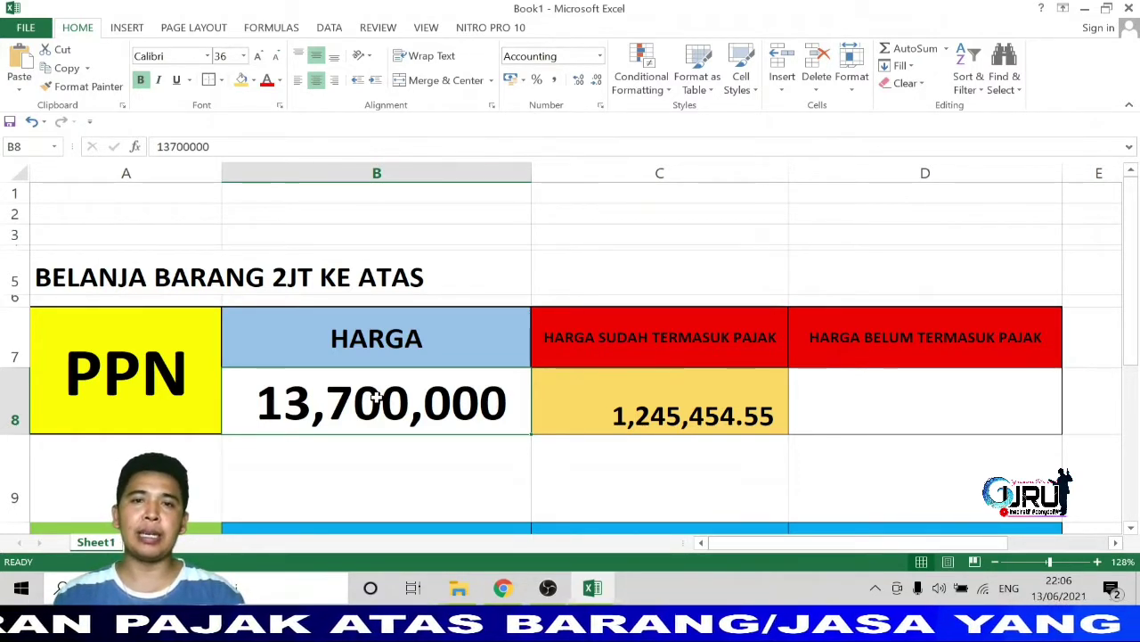
click(925, 403)
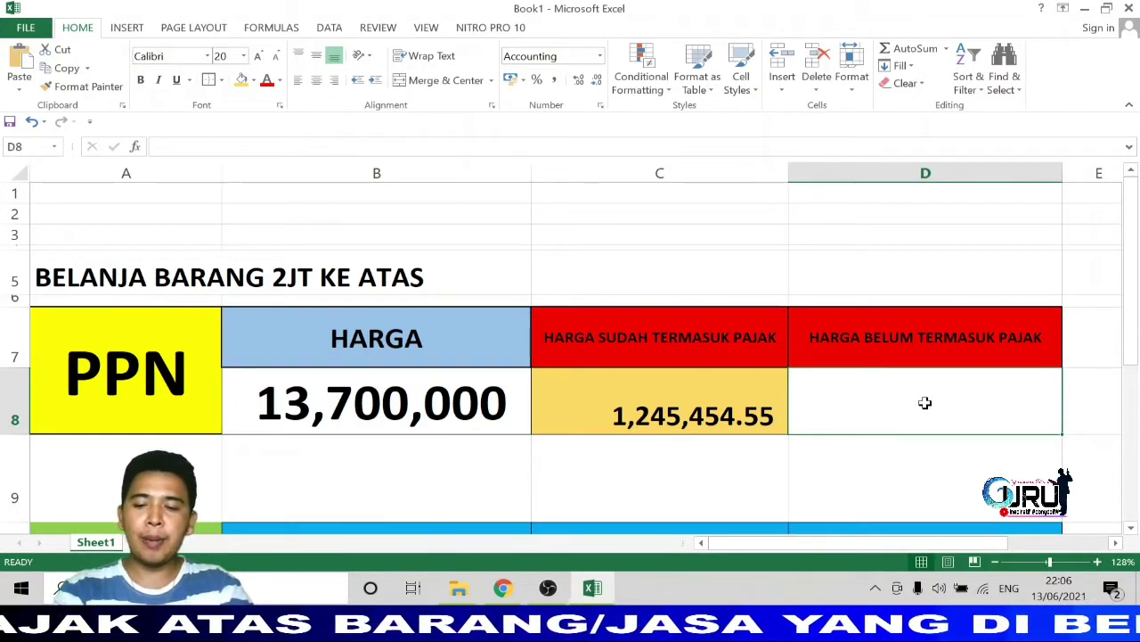
text(=10)
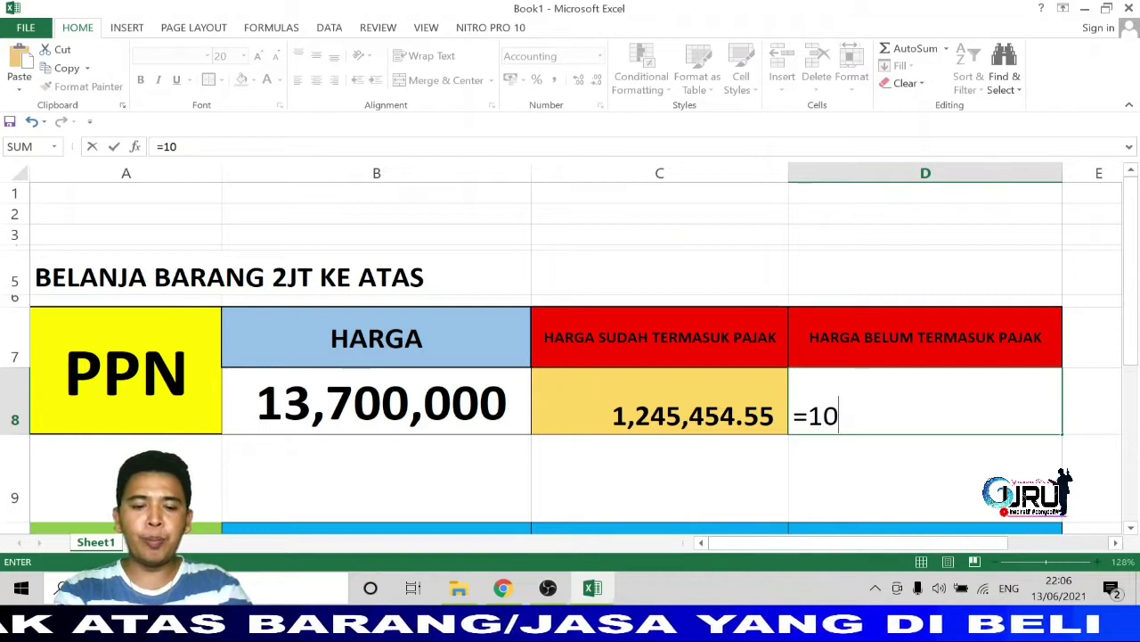
text(%)
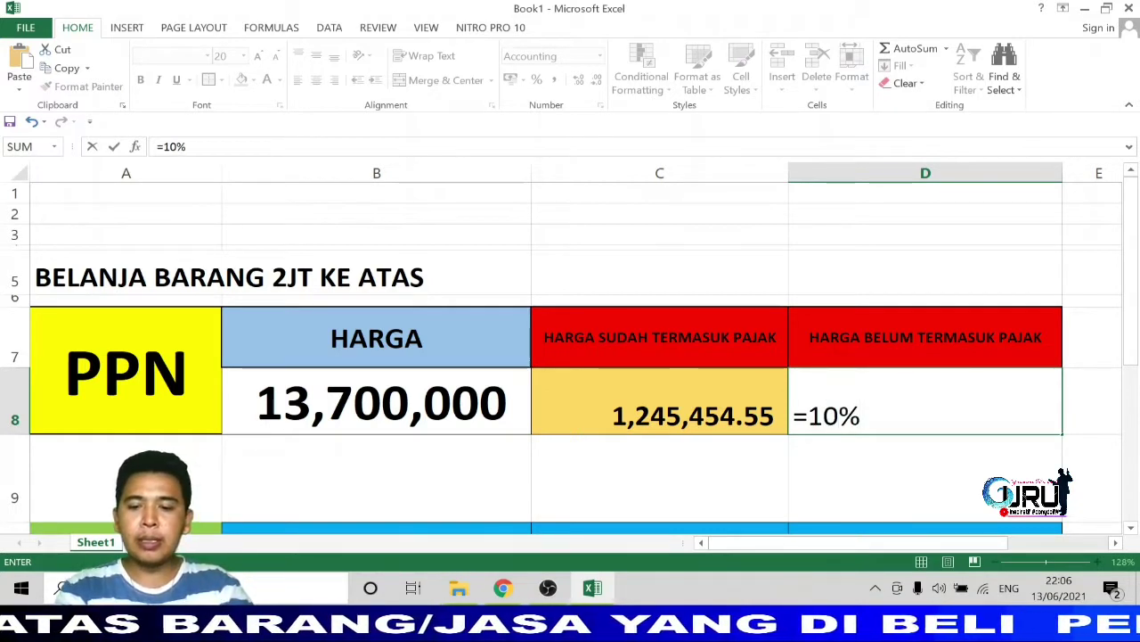
text(*)
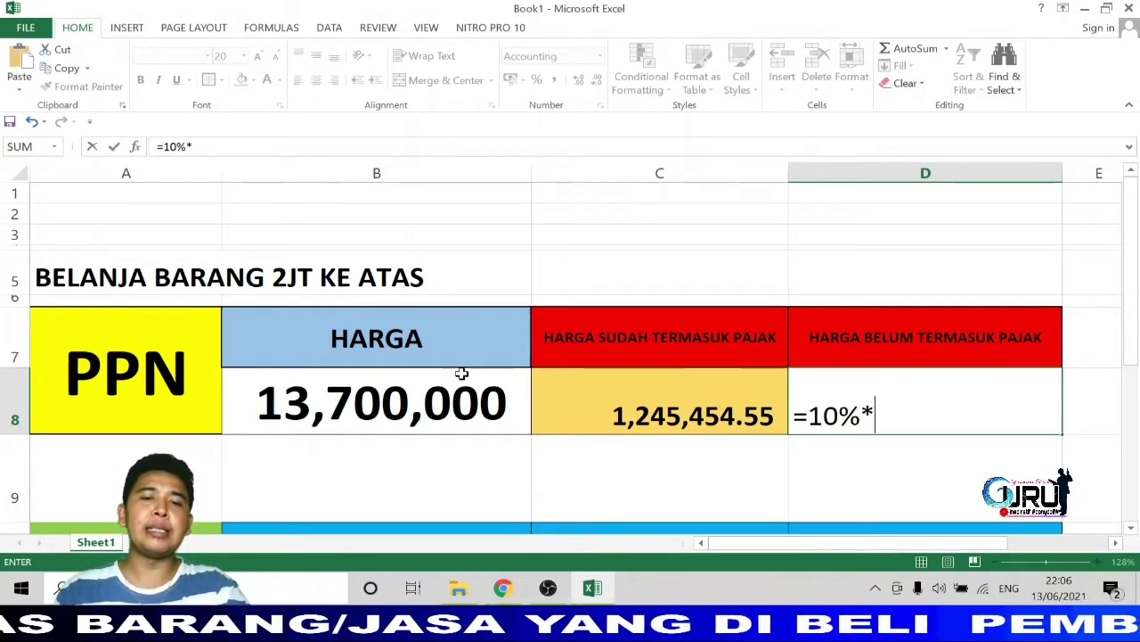
click(425, 403)
key(Return)
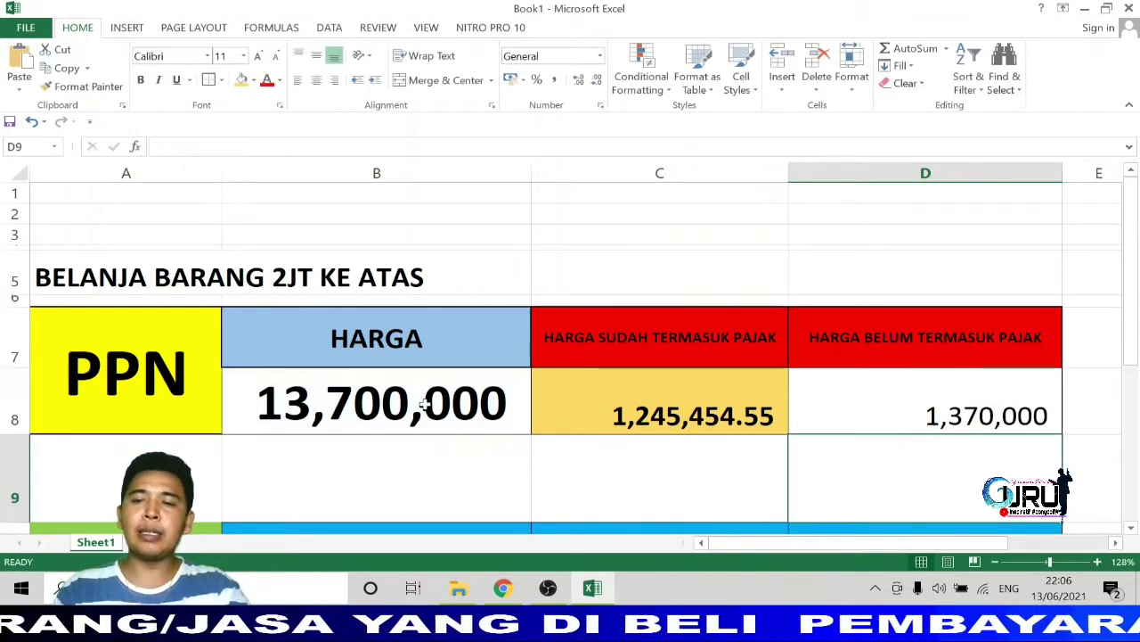
click(892, 422)
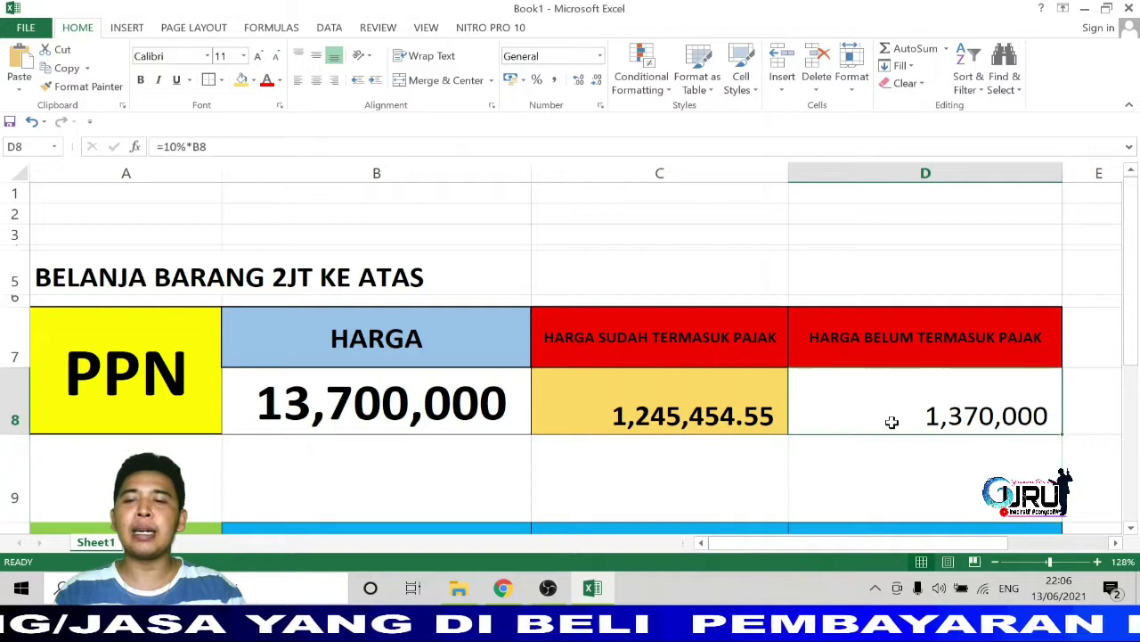
Enter =B8+D8 in E8 to total the price and tax as 15,070,000.
click(1117, 543)
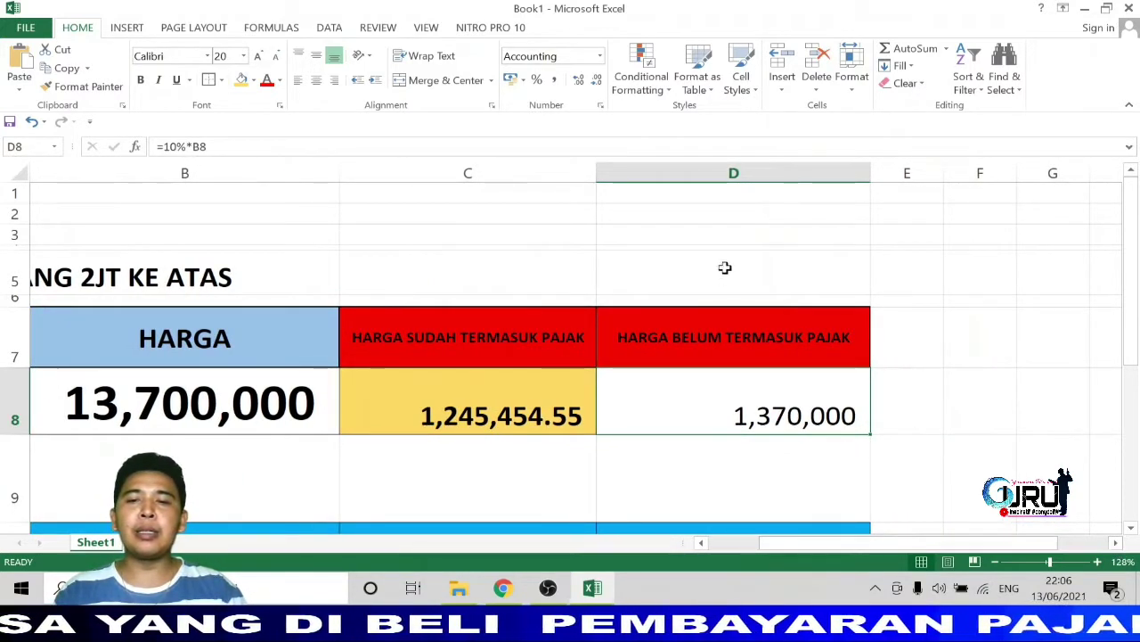
click(908, 418)
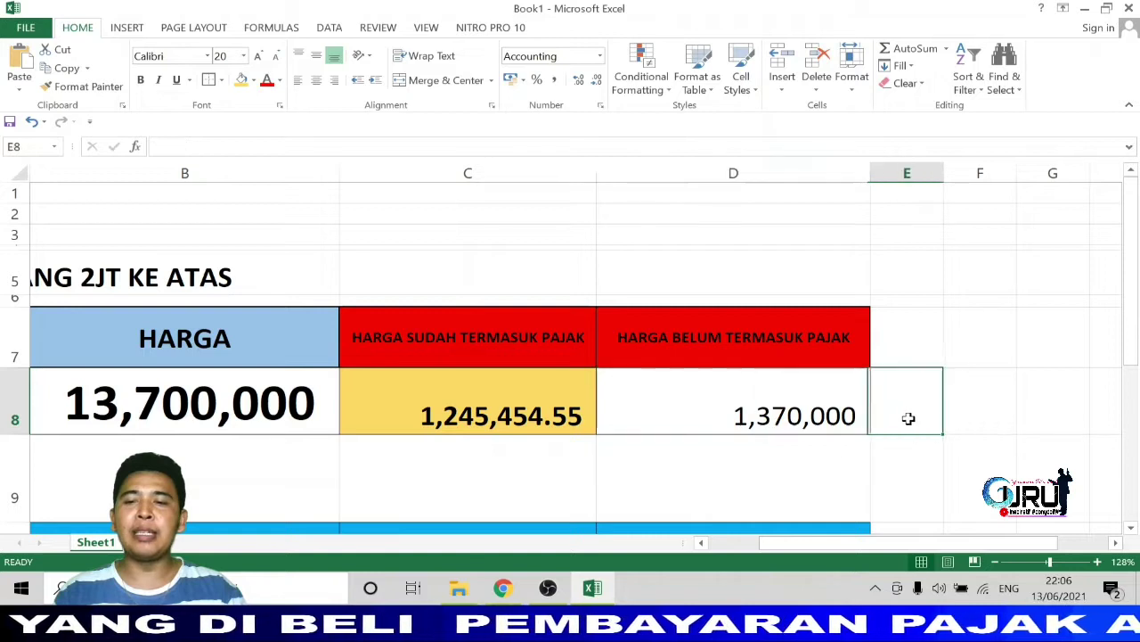
text(=)
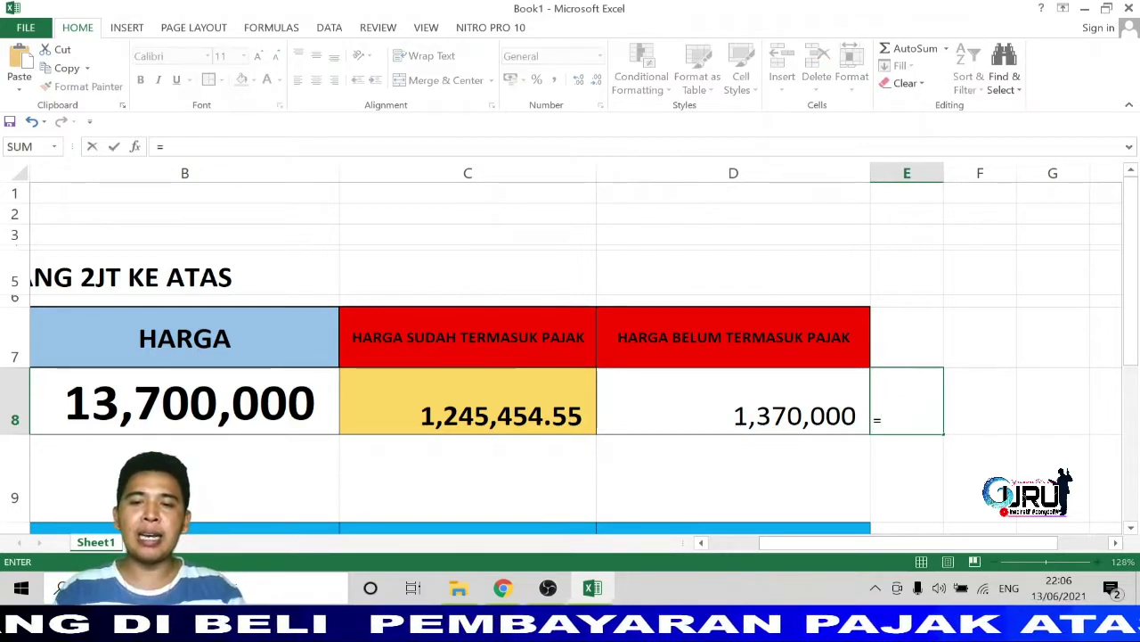
click(211, 400)
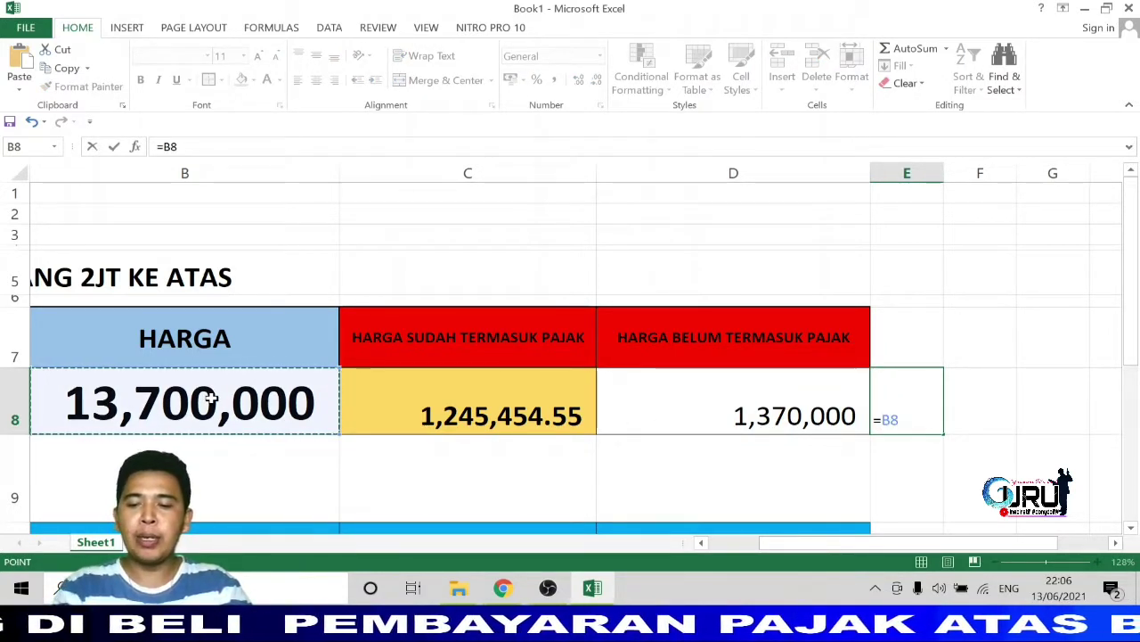
text(+)
click(721, 407)
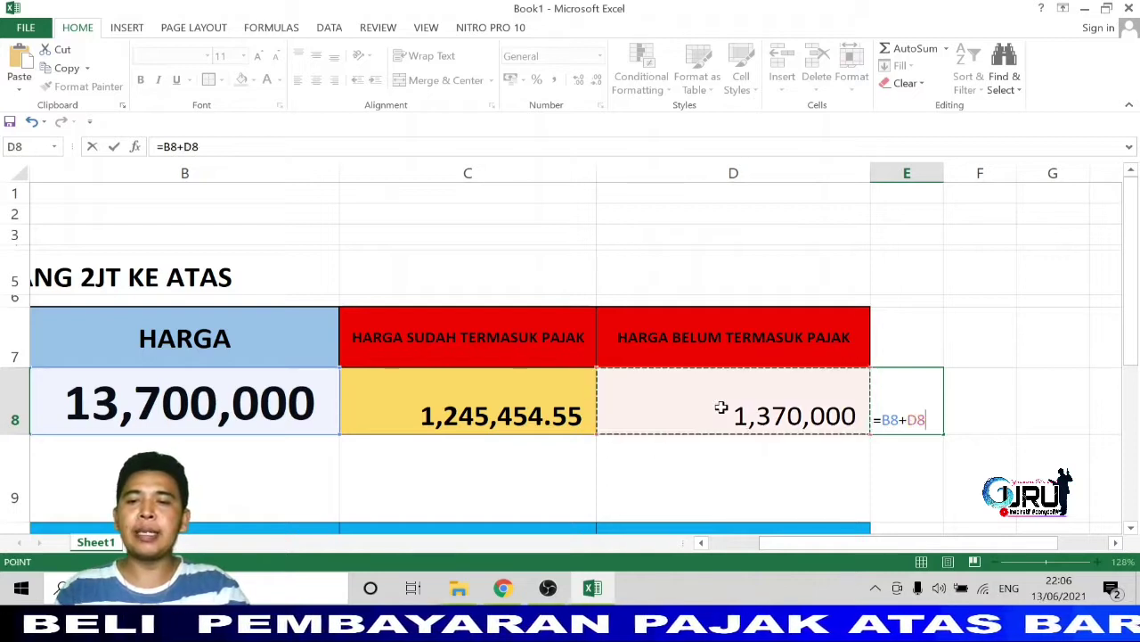
key(Return)
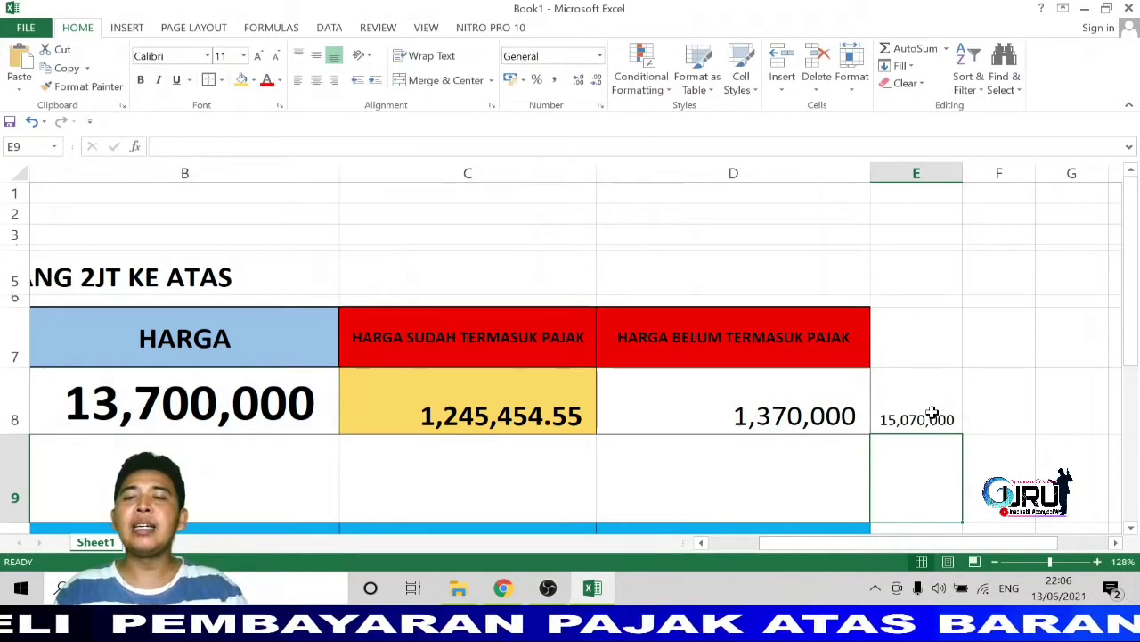
Review the values and formulas in B8, D8 and E8.
click(932, 413)
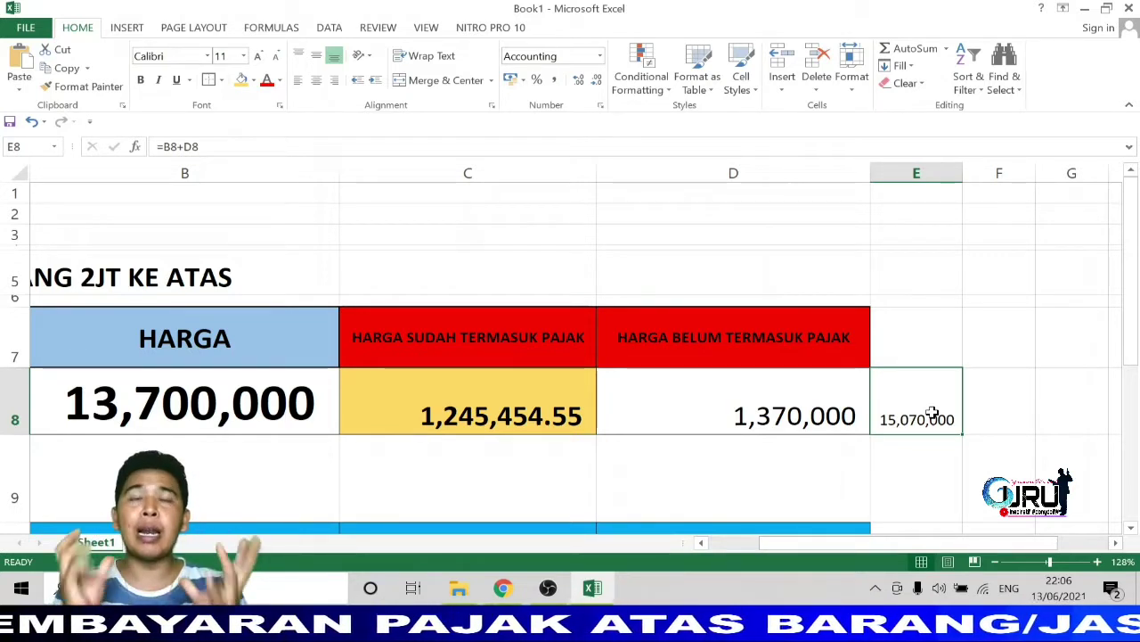
click(268, 400)
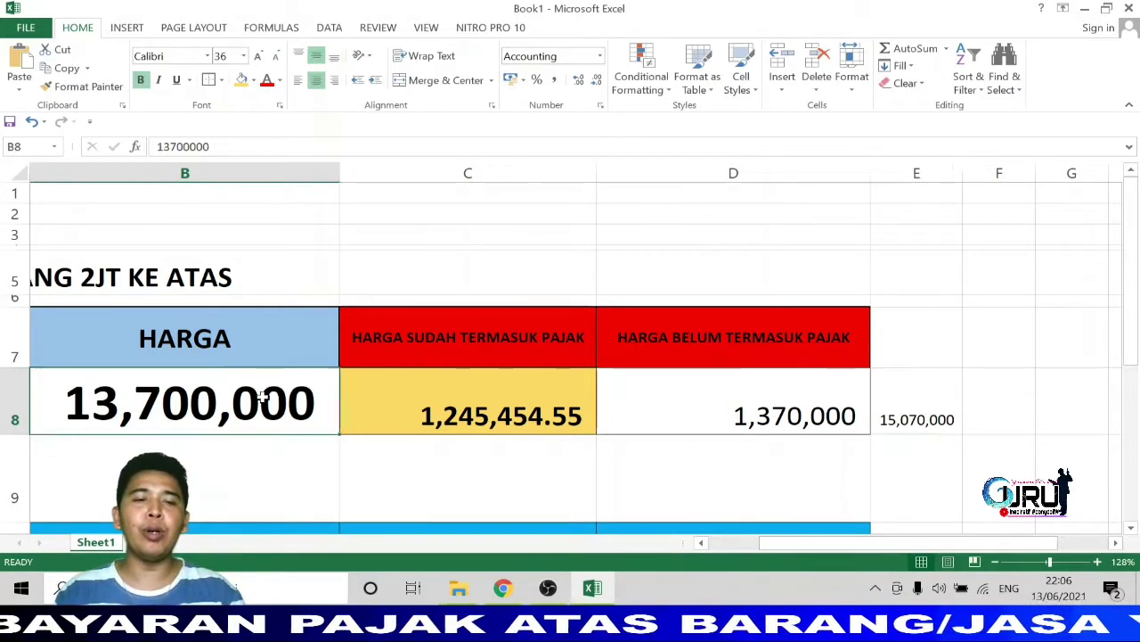
click(713, 402)
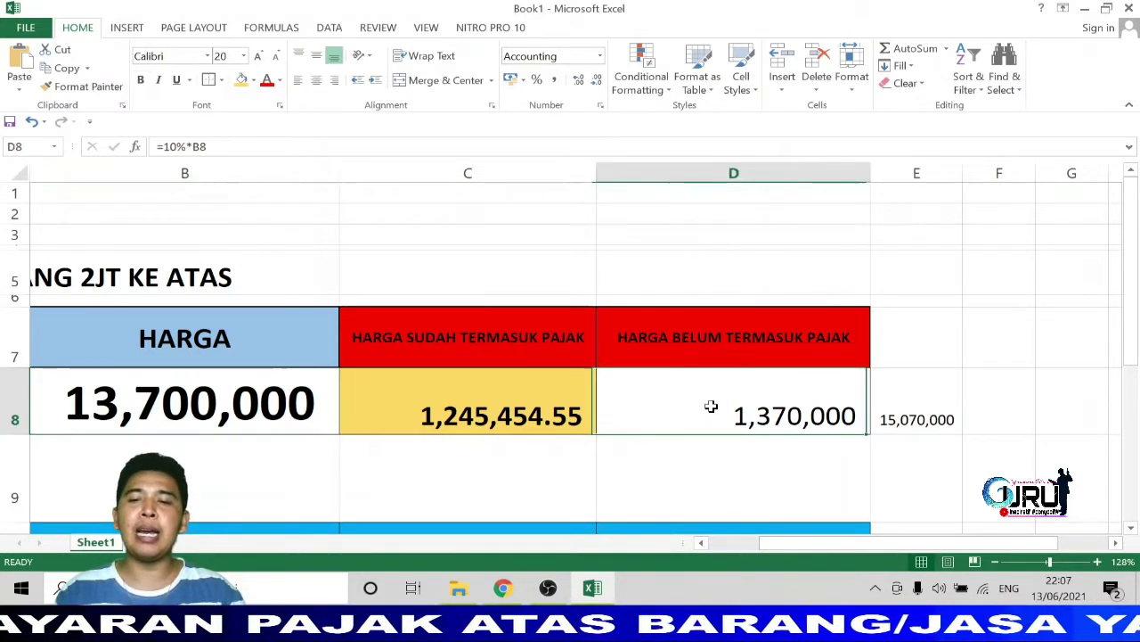
click(927, 419)
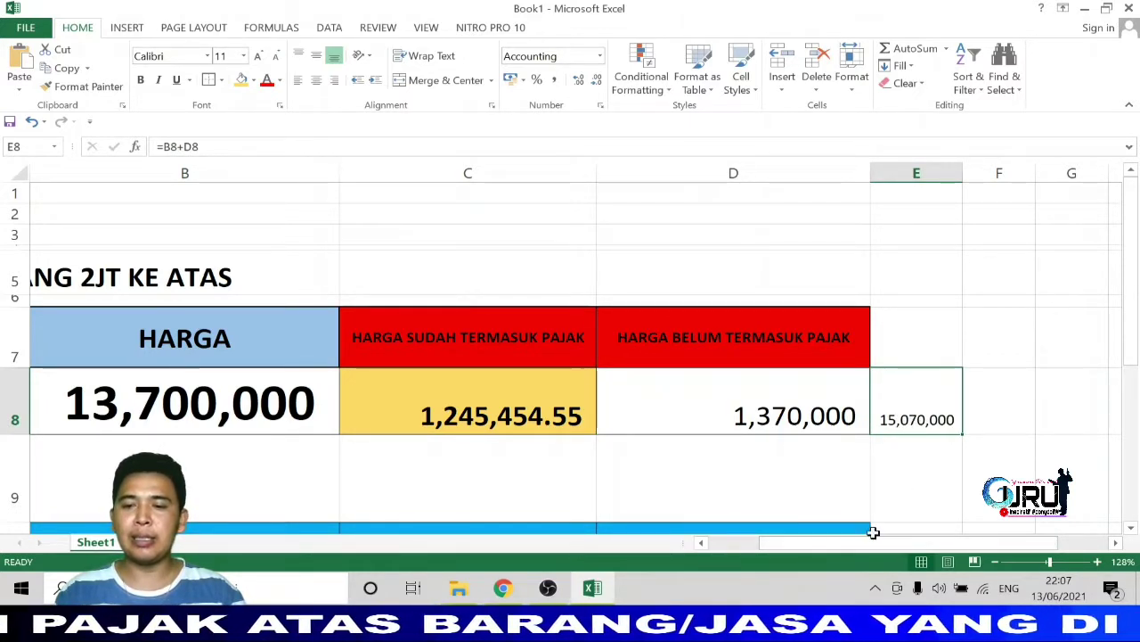
Scroll back and re-check C8's =10/110*B8 formula, committing it unchanged.
drag(842, 545, 761, 543)
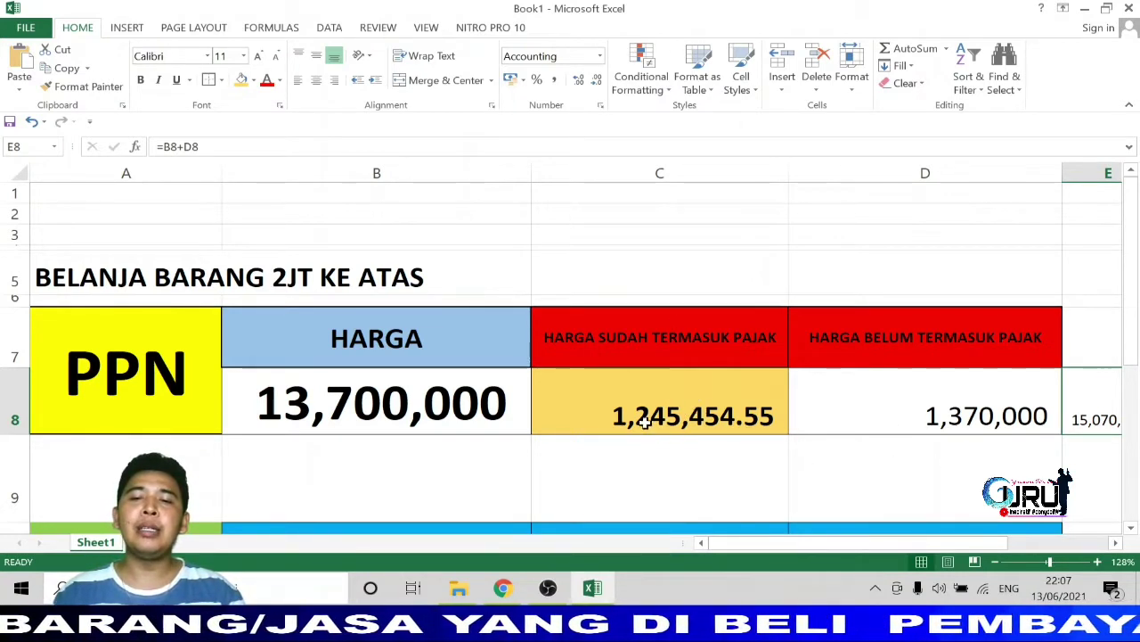
click(681, 414)
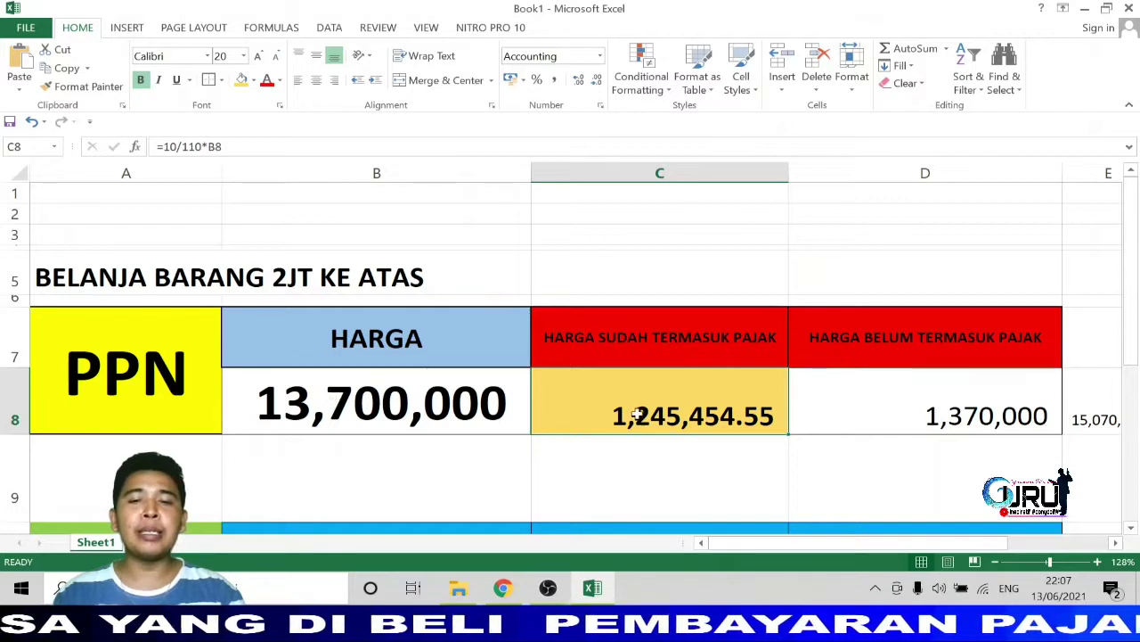
click(181, 148)
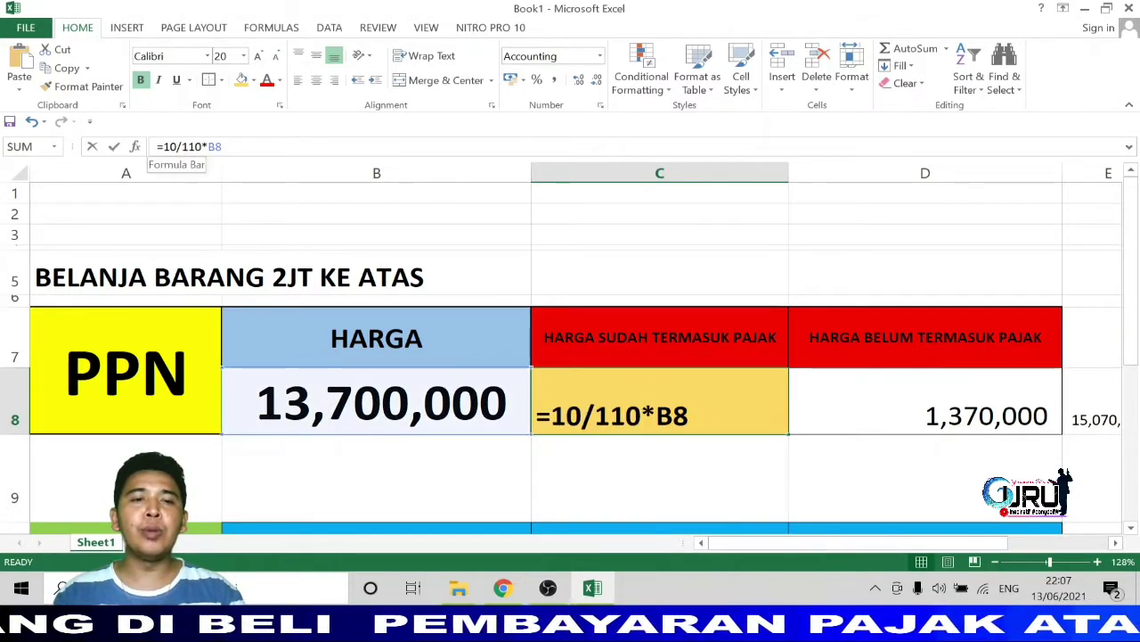
triple_click(183, 146)
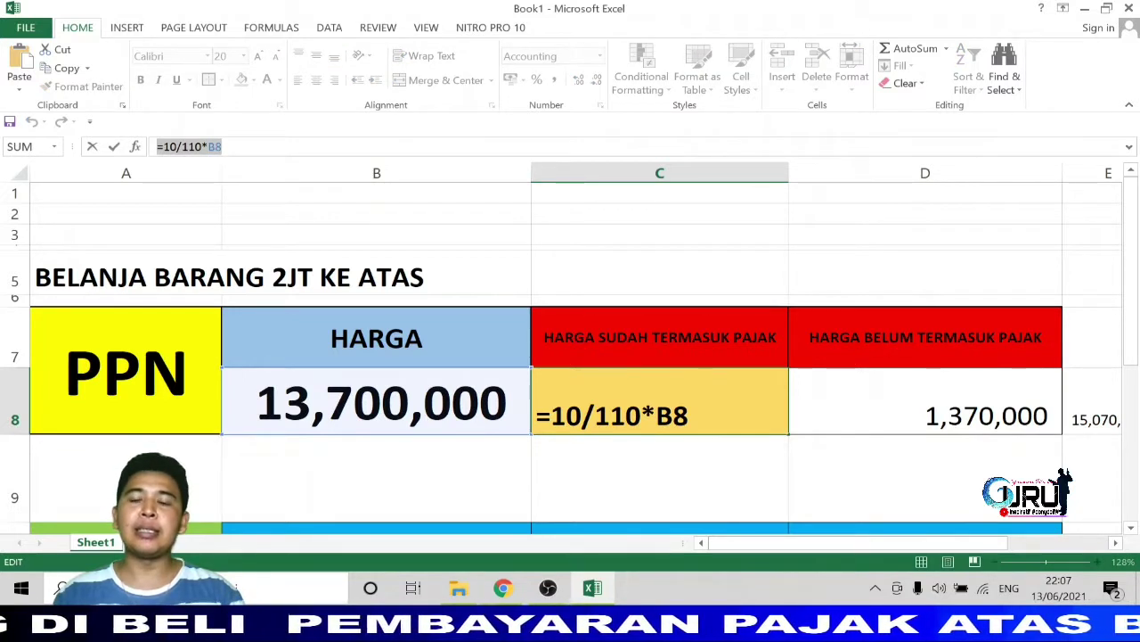
key(Return)
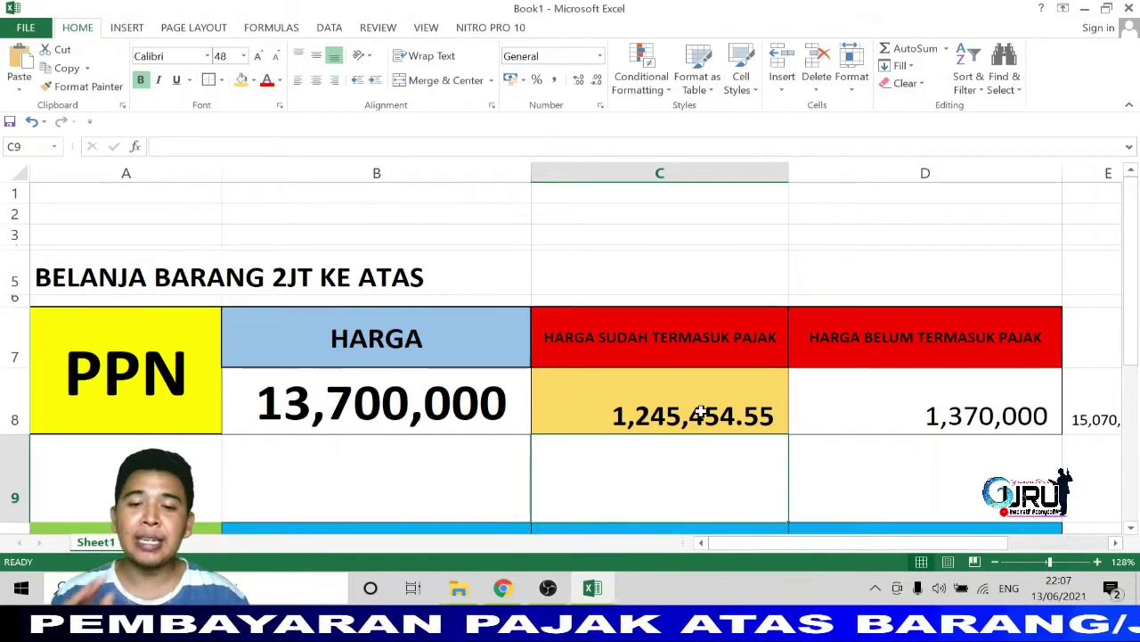
In DJP Online, dismiss the SMS OTP notice and log in with the NPWP and a refreshed security code.
click(509, 588)
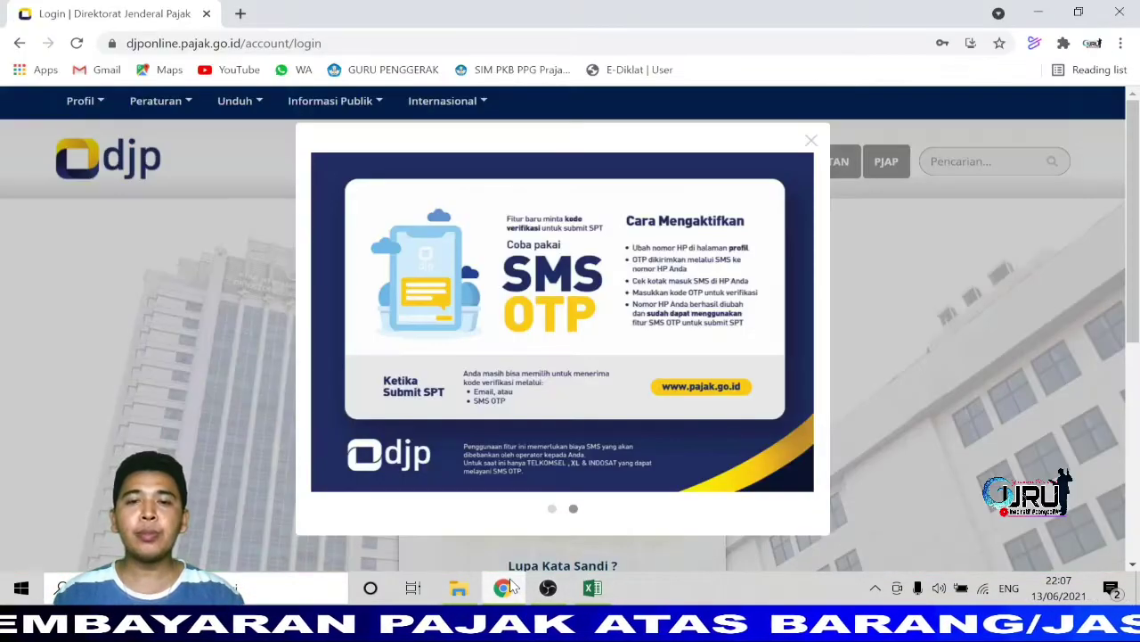
click(811, 143)
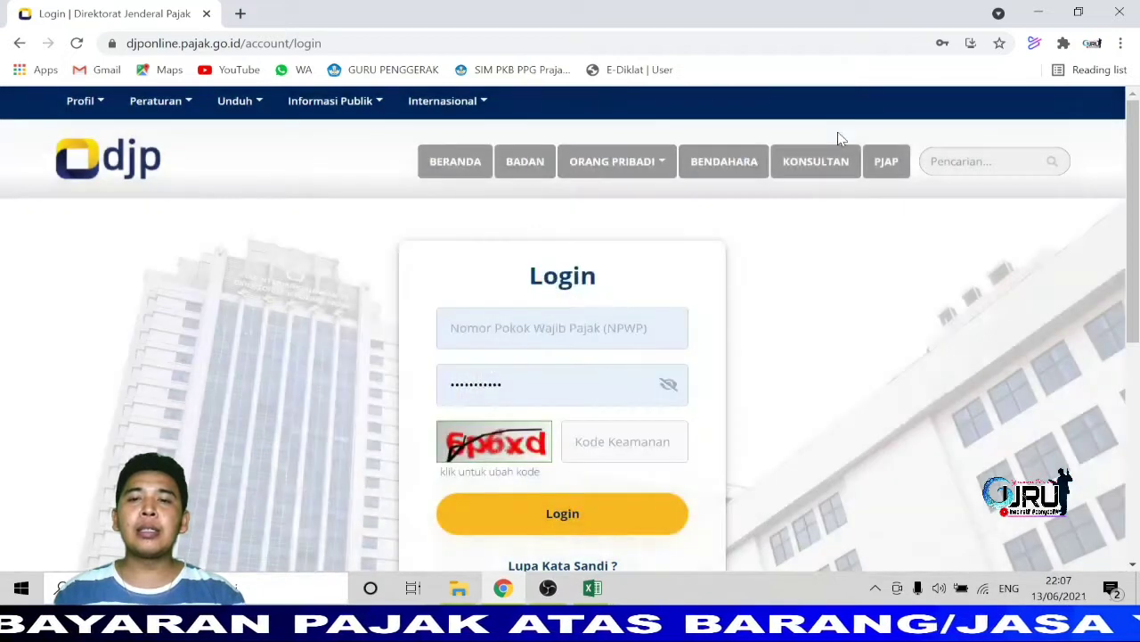
click(525, 329)
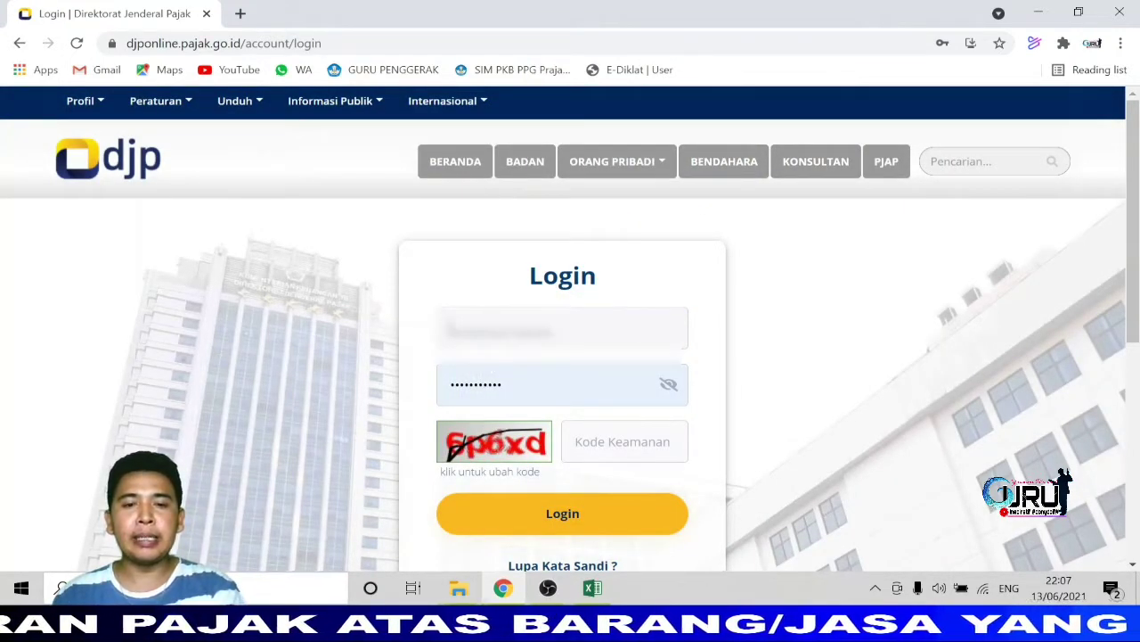
key(ctrl+v)
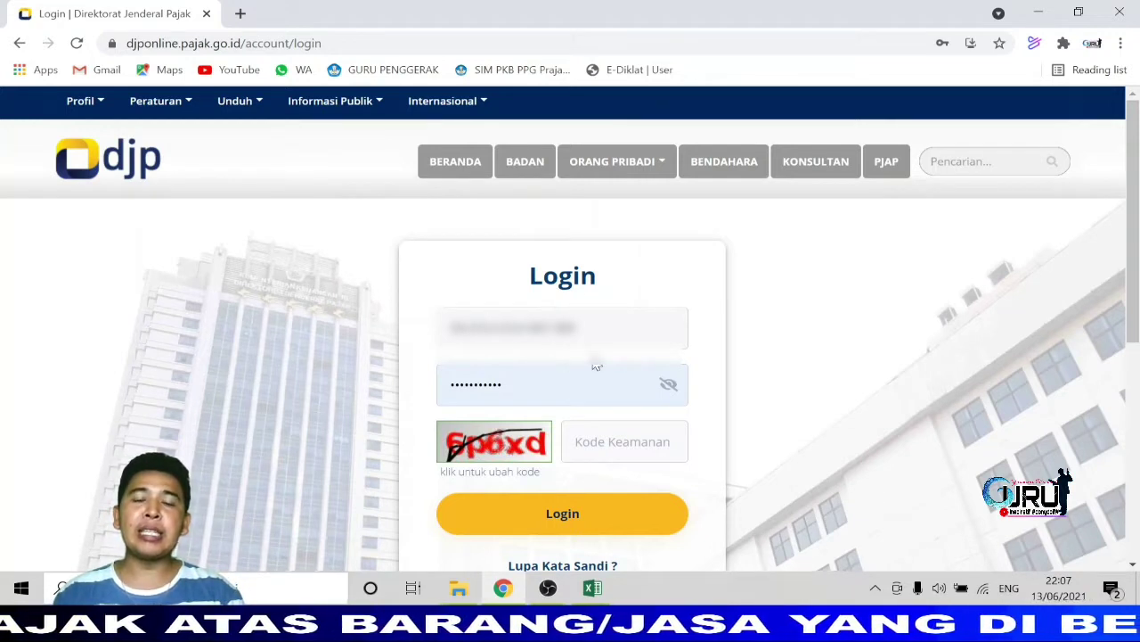
scroll(603, 423, down, 1)
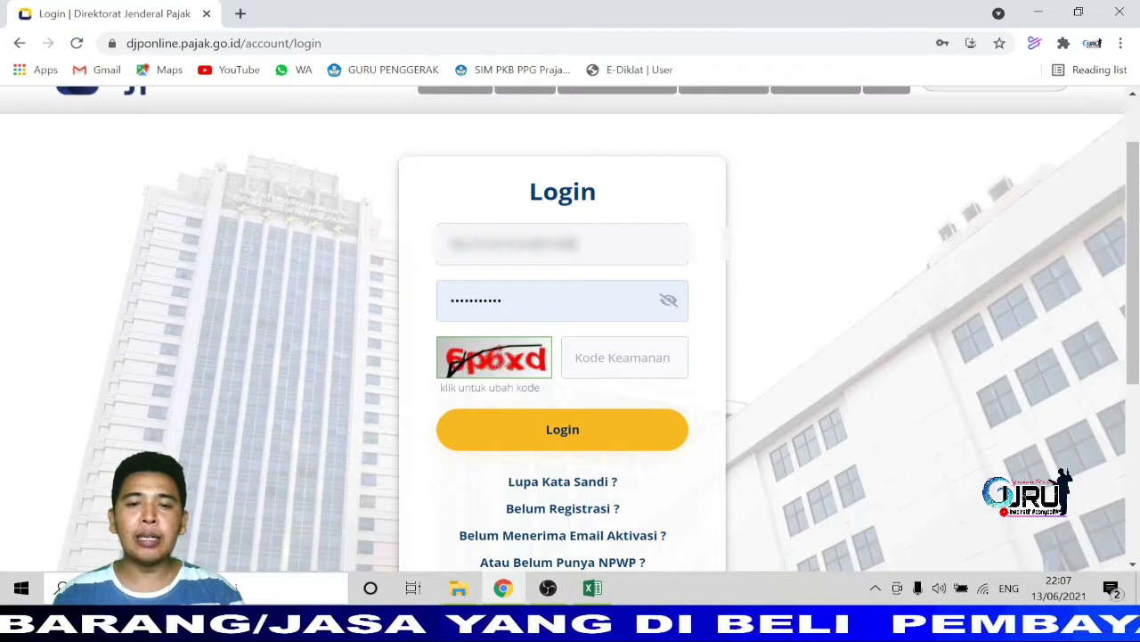
click(487, 374)
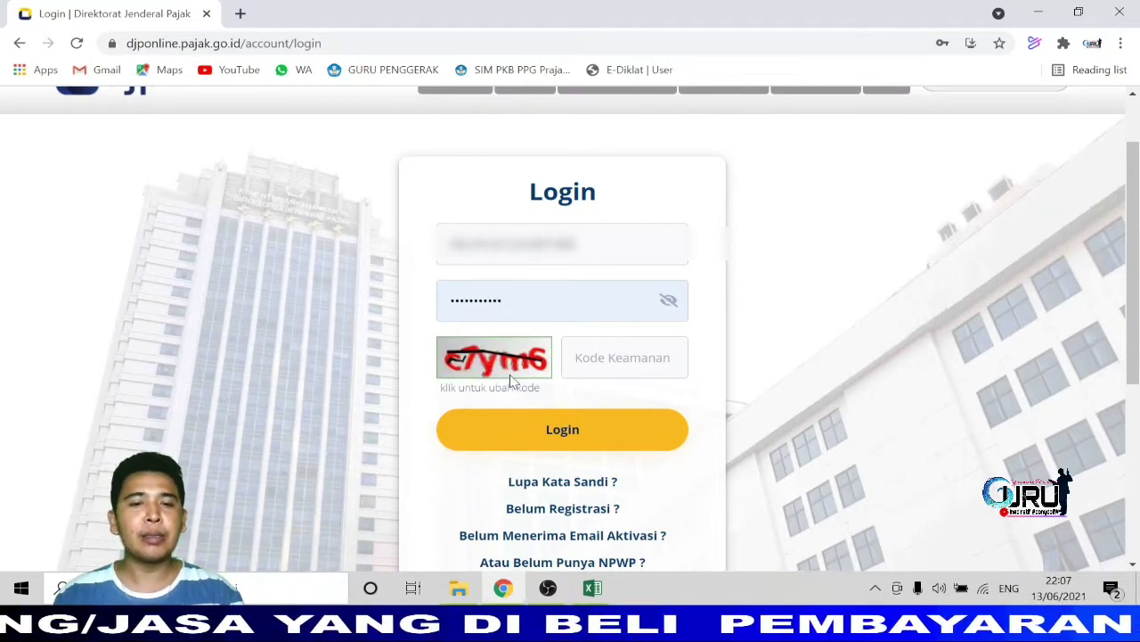
click(510, 374)
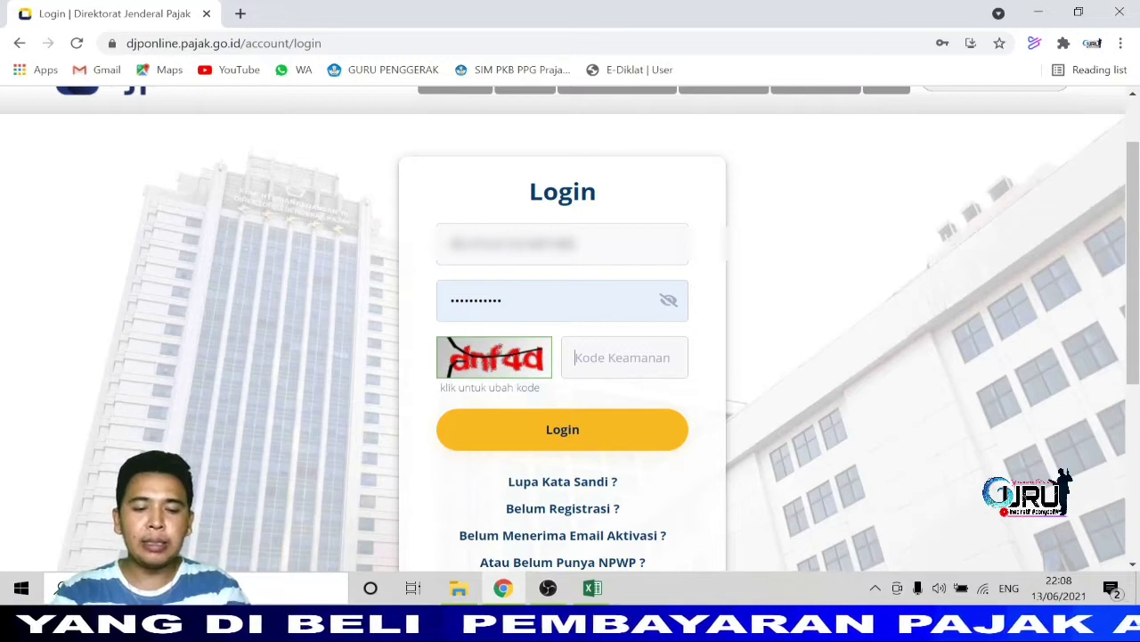
text(D)
key(BackSpace)
key(Caps_Lock)
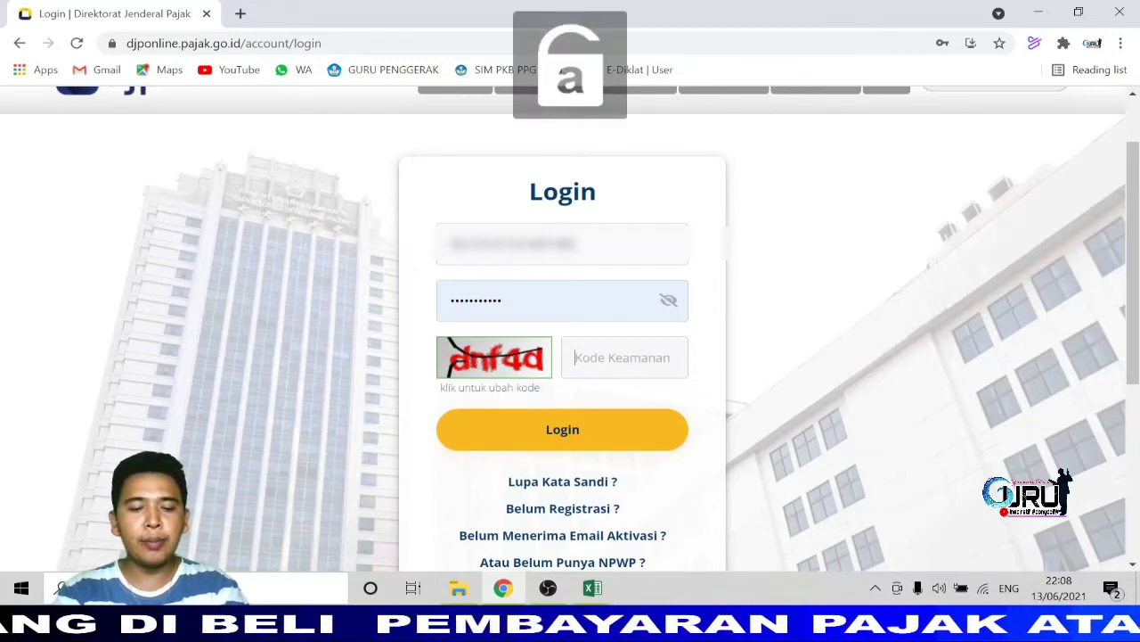
text(dnf4d)
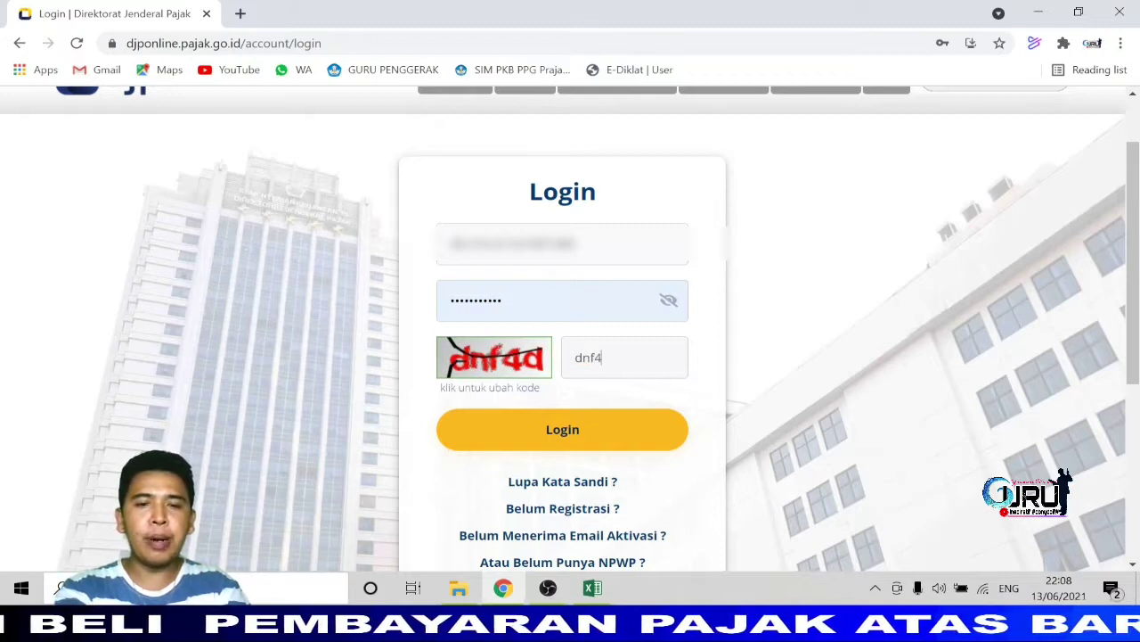
click(619, 440)
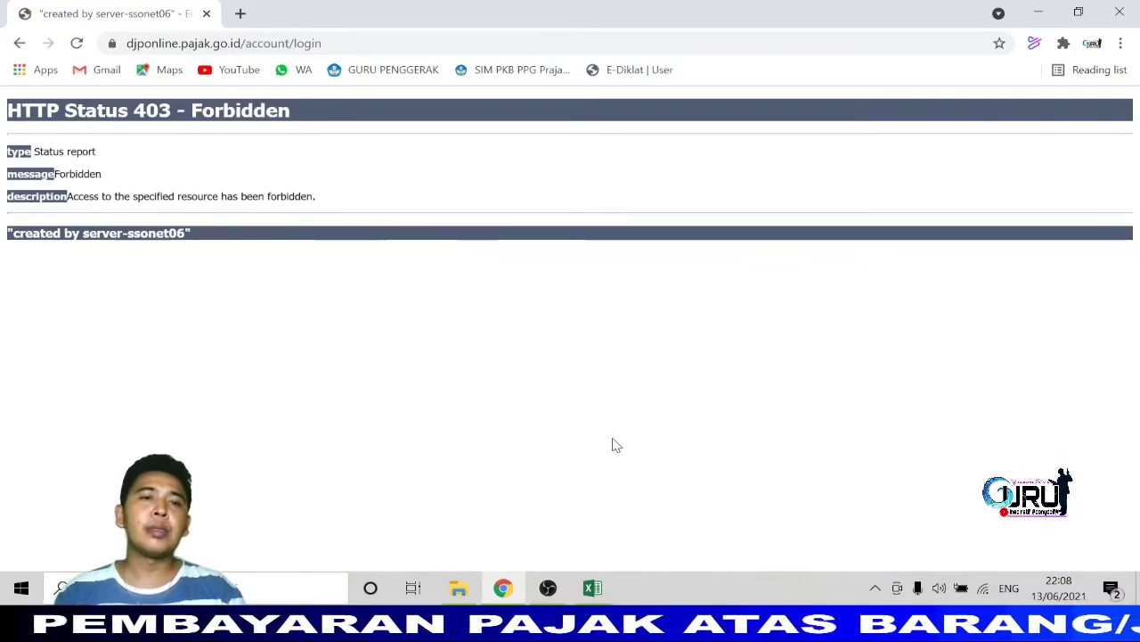
Reload the 403 Forbidden page twice, confirming resubmission, then return to the login page.
click(77, 43)
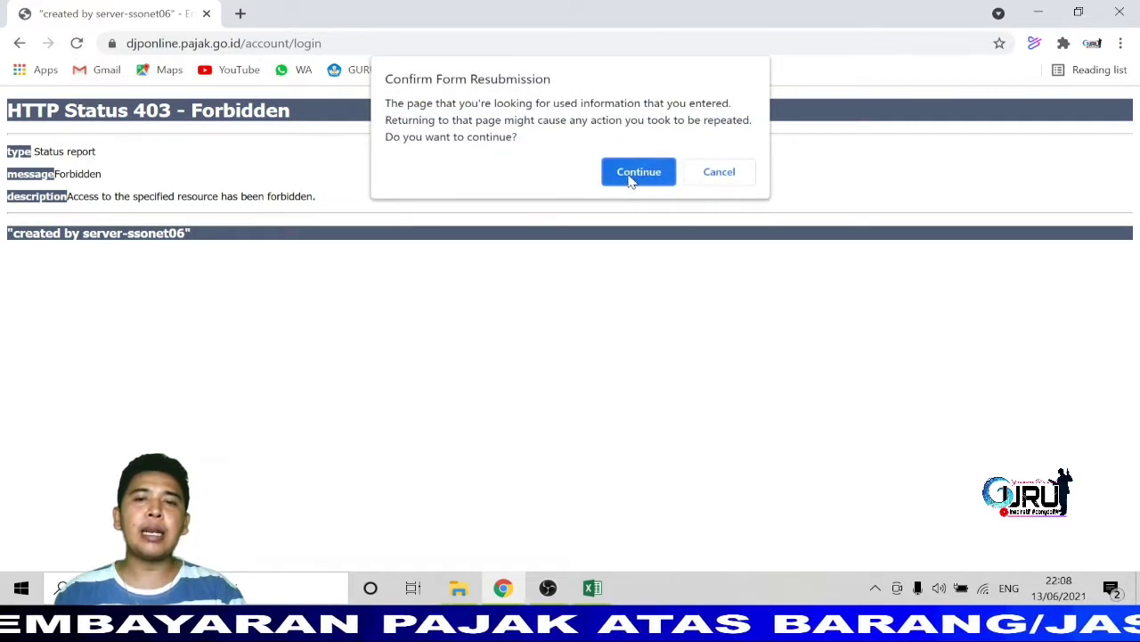
click(630, 179)
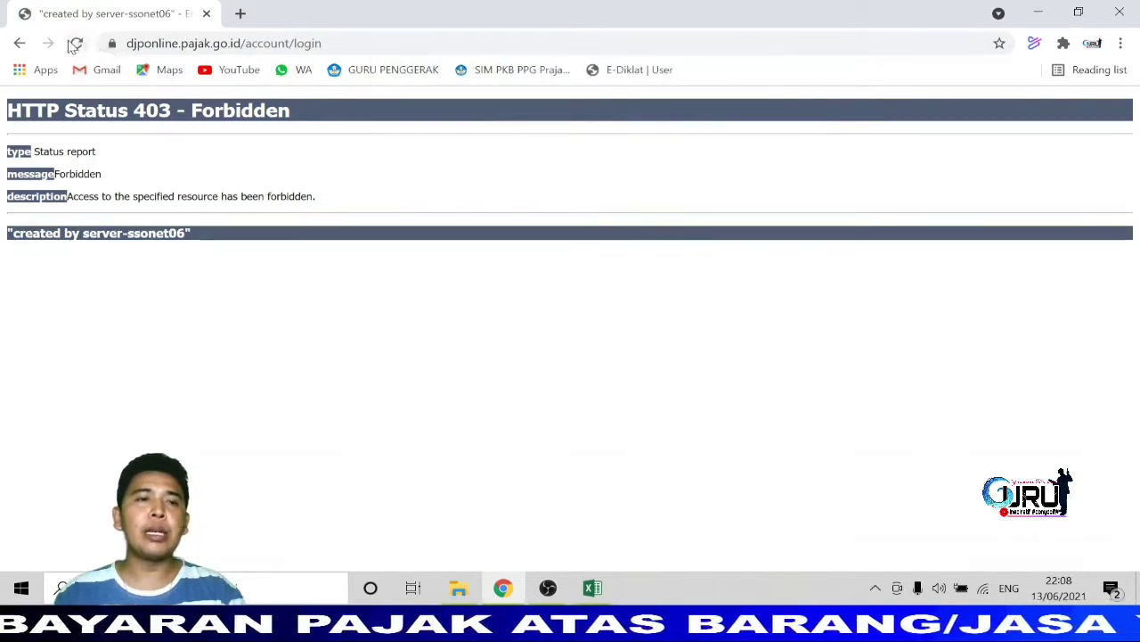
click(78, 44)
click(633, 178)
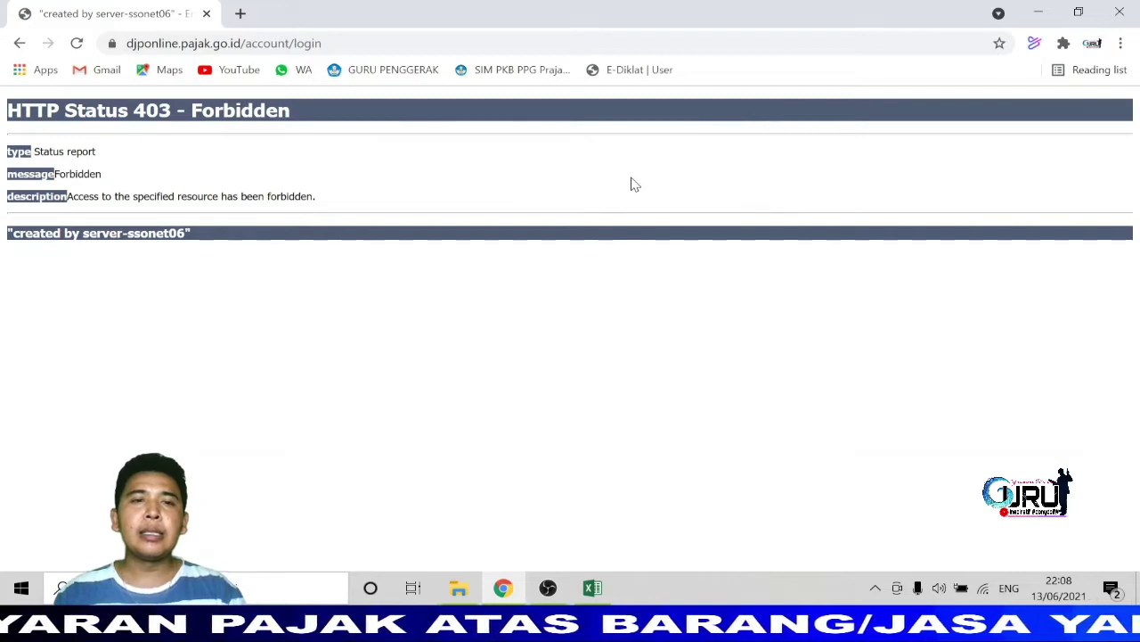
click(18, 45)
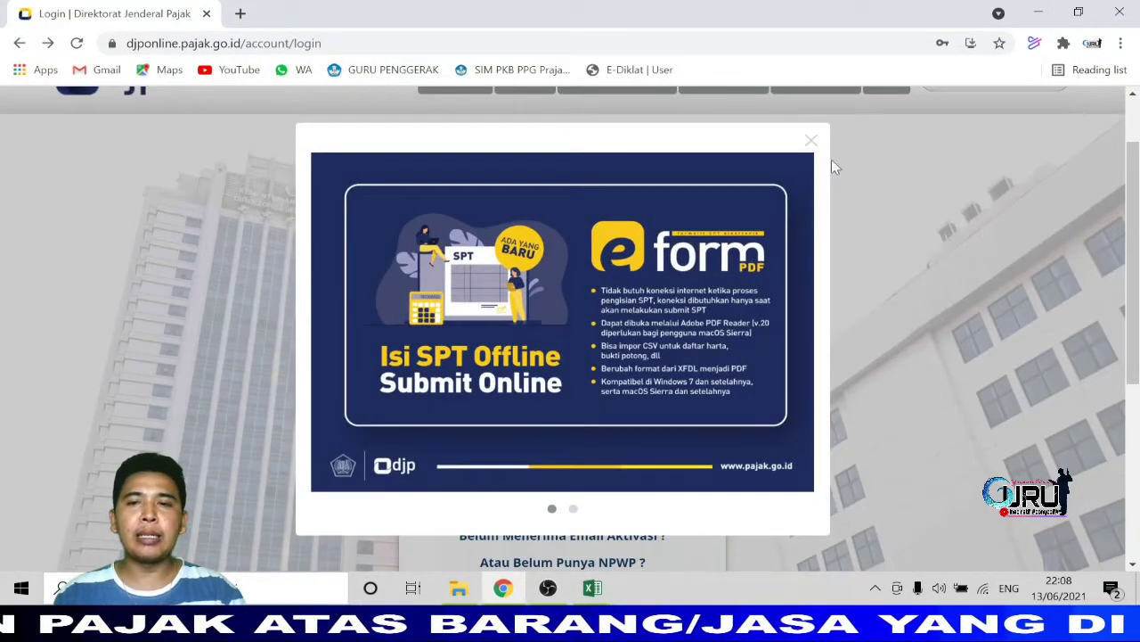
Dismiss the e-Form notice and log in with the pasted NPWP and the security code.
click(811, 140)
click(441, 245)
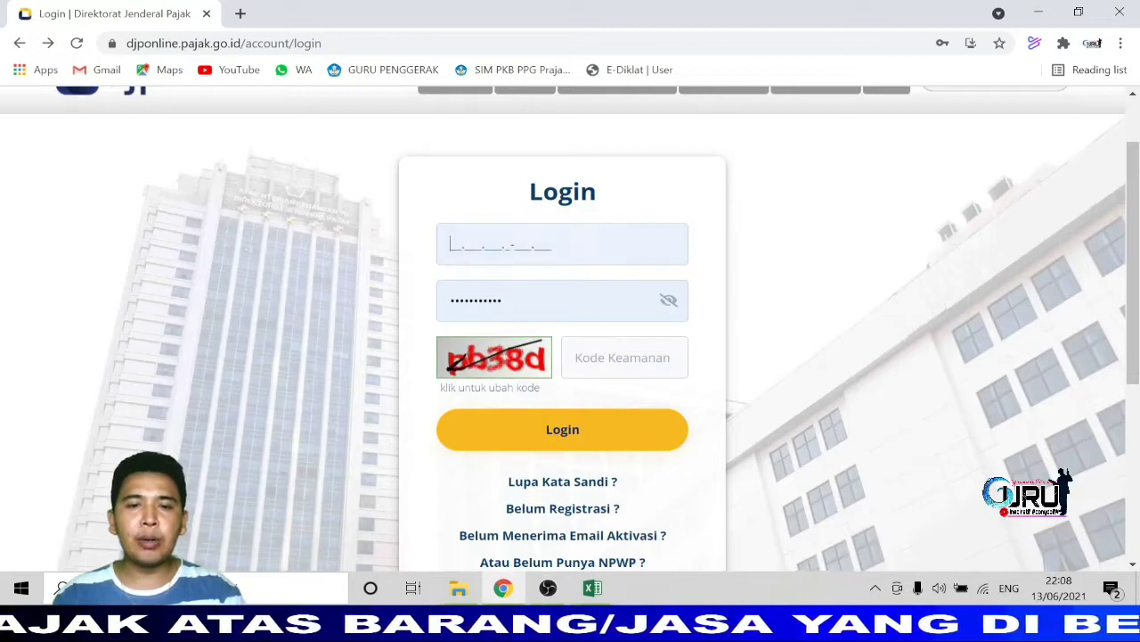
key(ctrl+v)
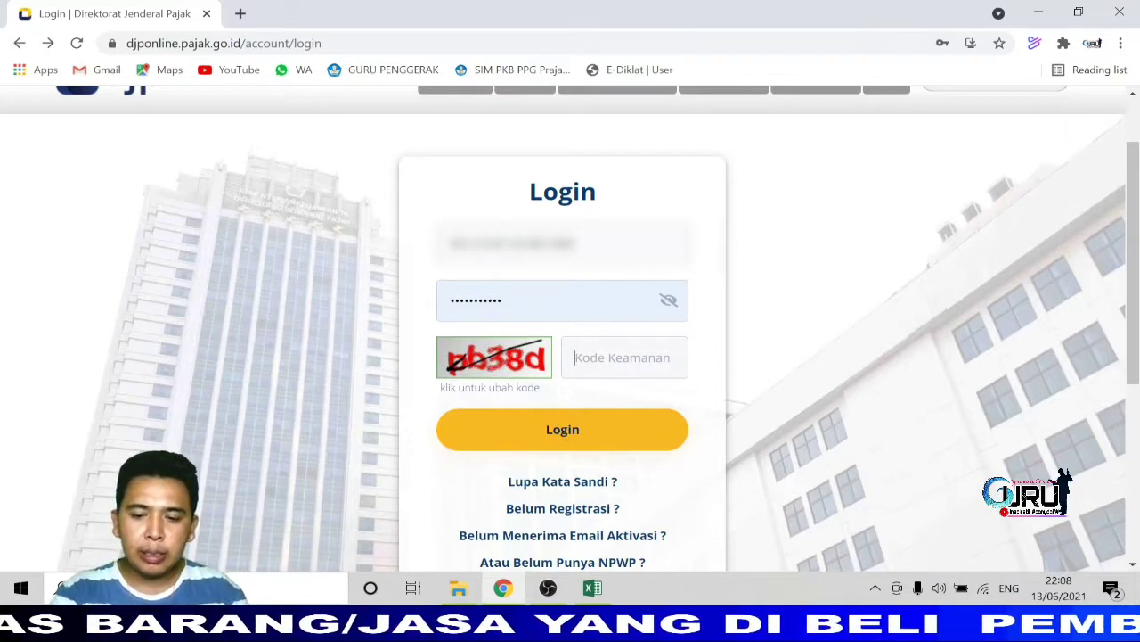
text(pb)
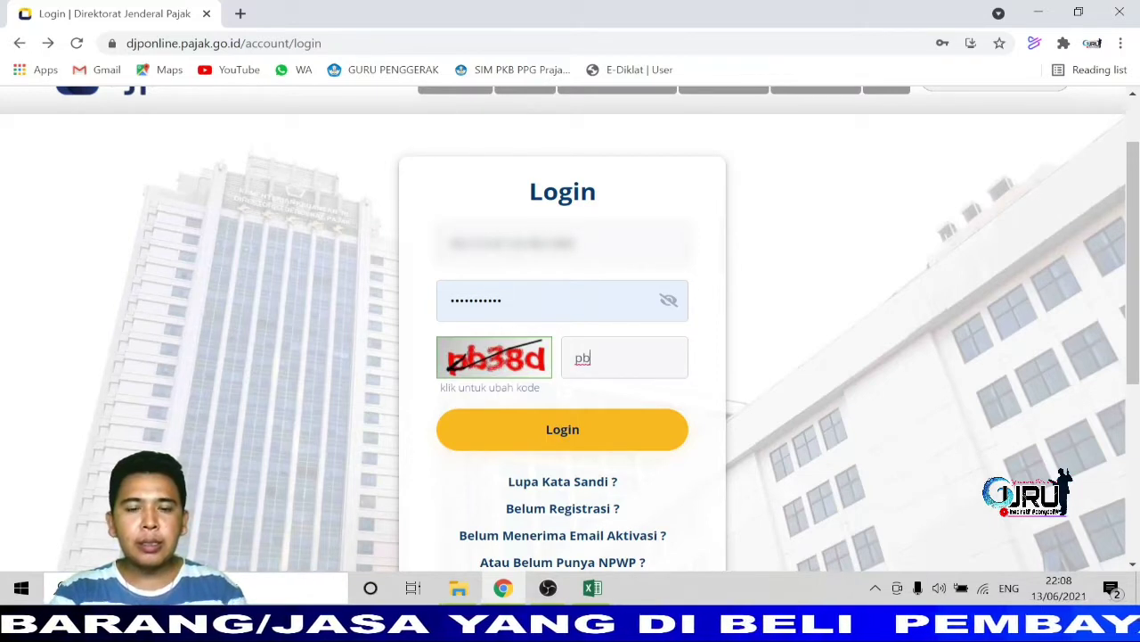
text(38)
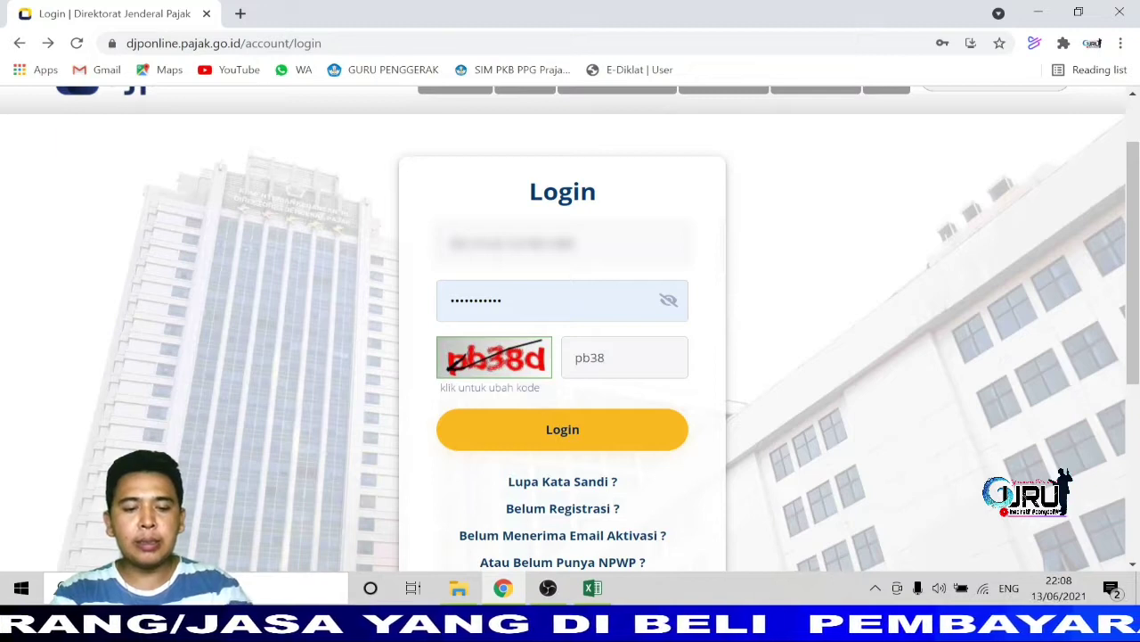
text(d)
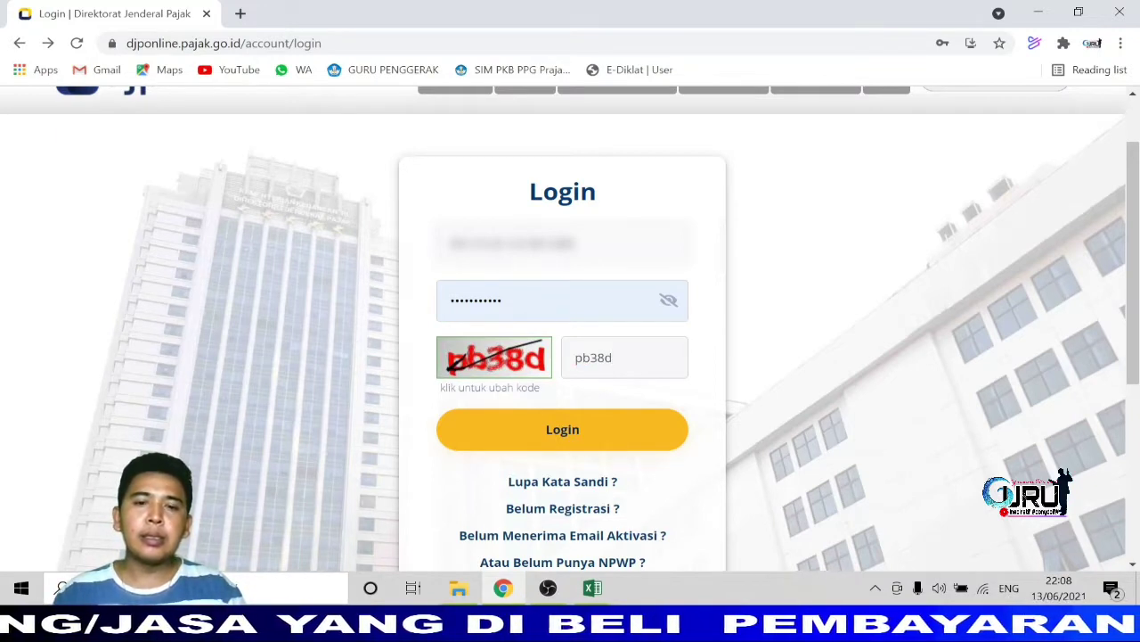
click(560, 427)
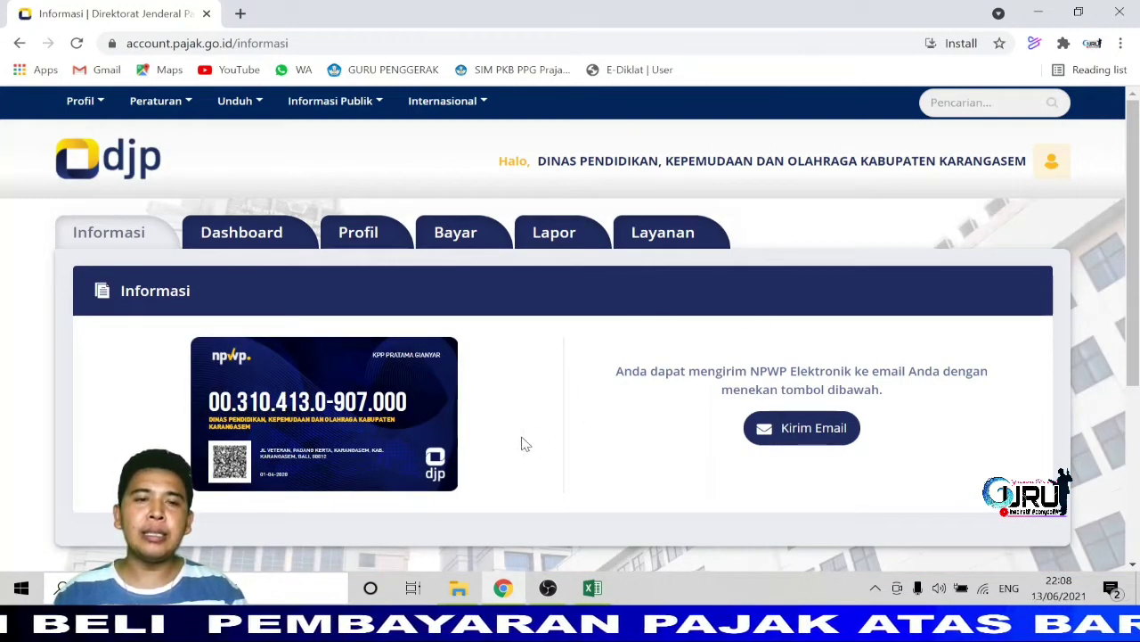
scroll(525, 434, down, 1)
scroll(525, 434, up, 1)
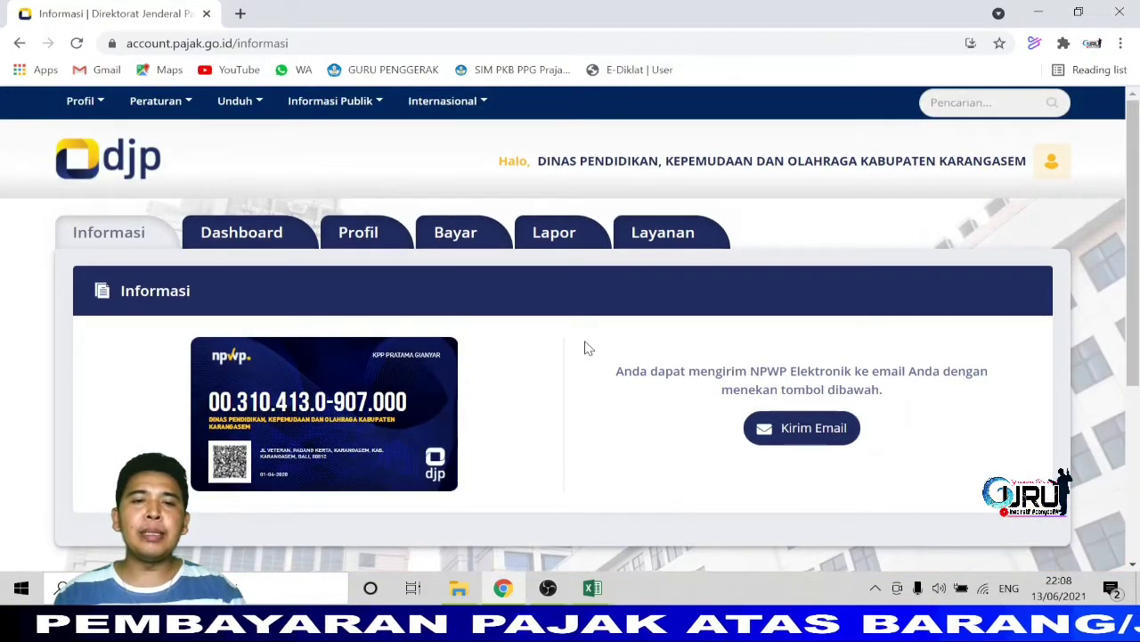
Launch the e-Billing application from the Bayar section.
click(456, 237)
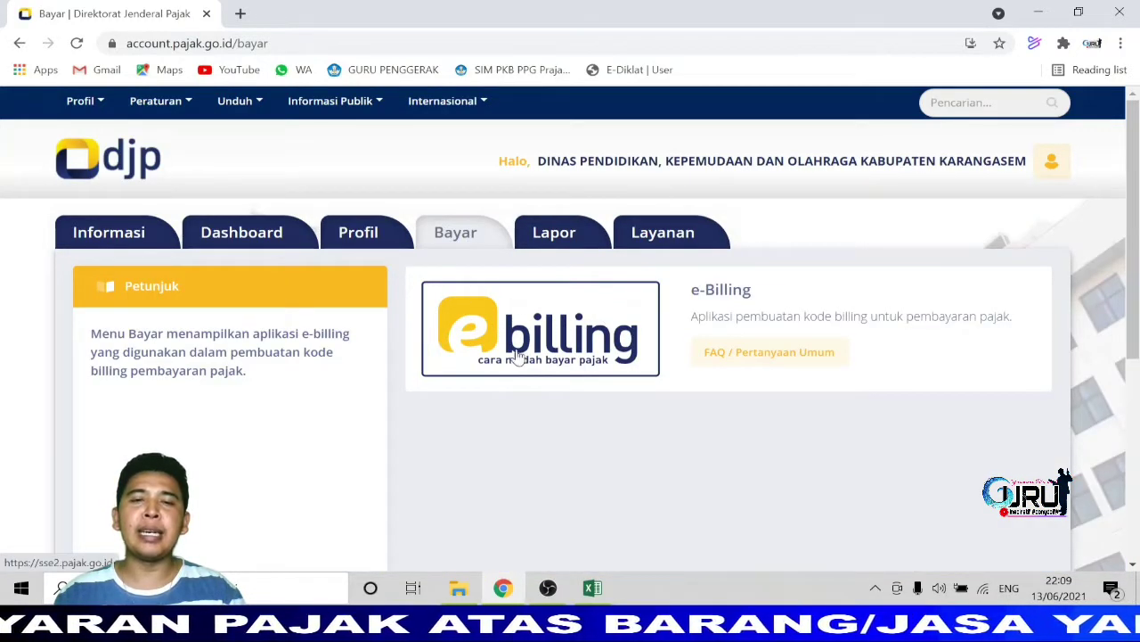
click(568, 357)
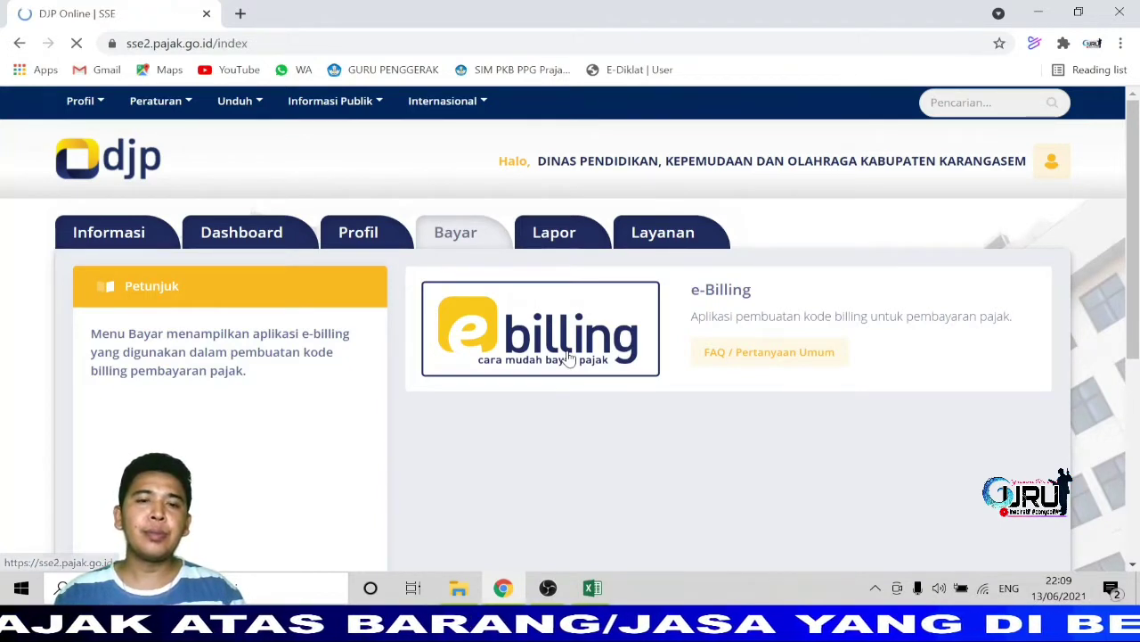
scroll(524, 417, down, 1)
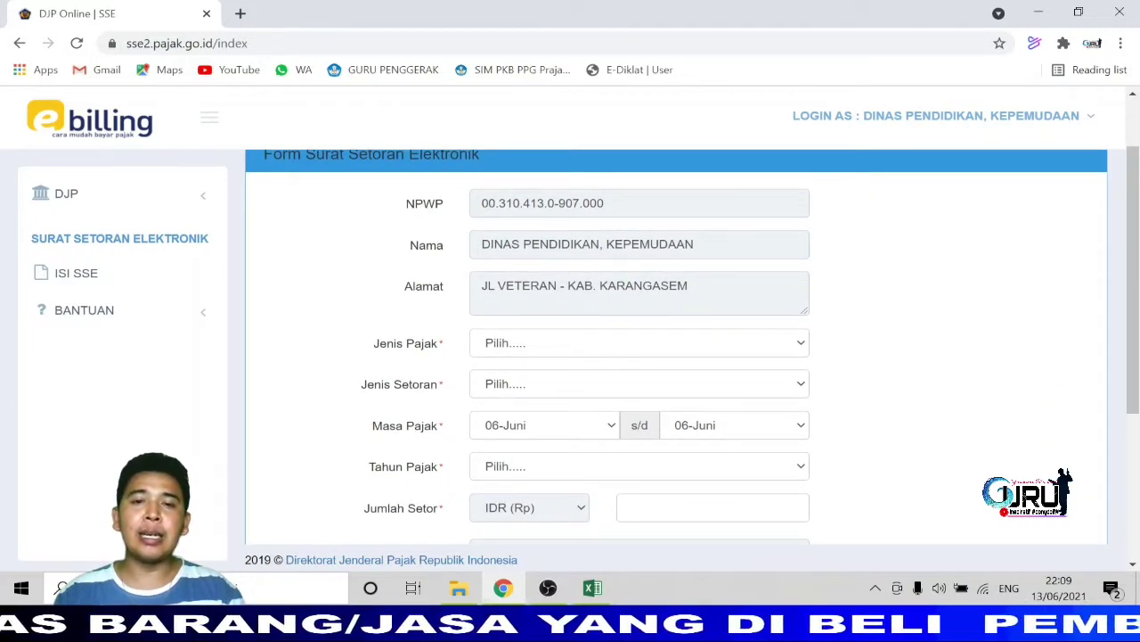
Choose Jenis Pajak 411211-PPN Dalam Negeri and Jenis Setoran 910-Pemungutan oleh Bendaharawan APBN.
click(802, 346)
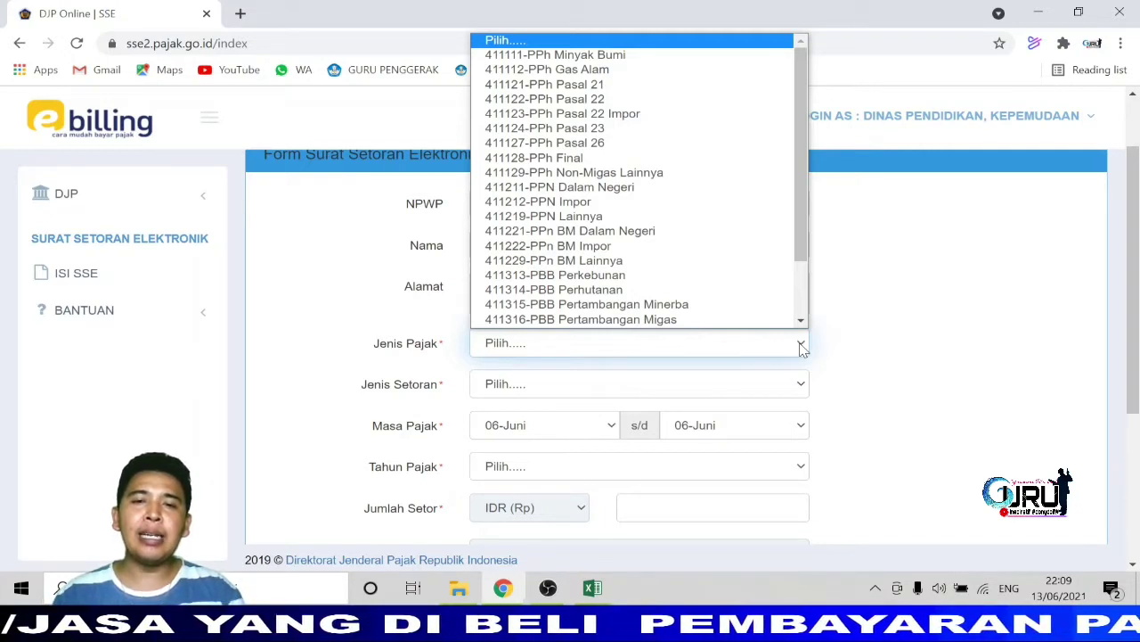
click(546, 198)
scroll(774, 418, down, 2)
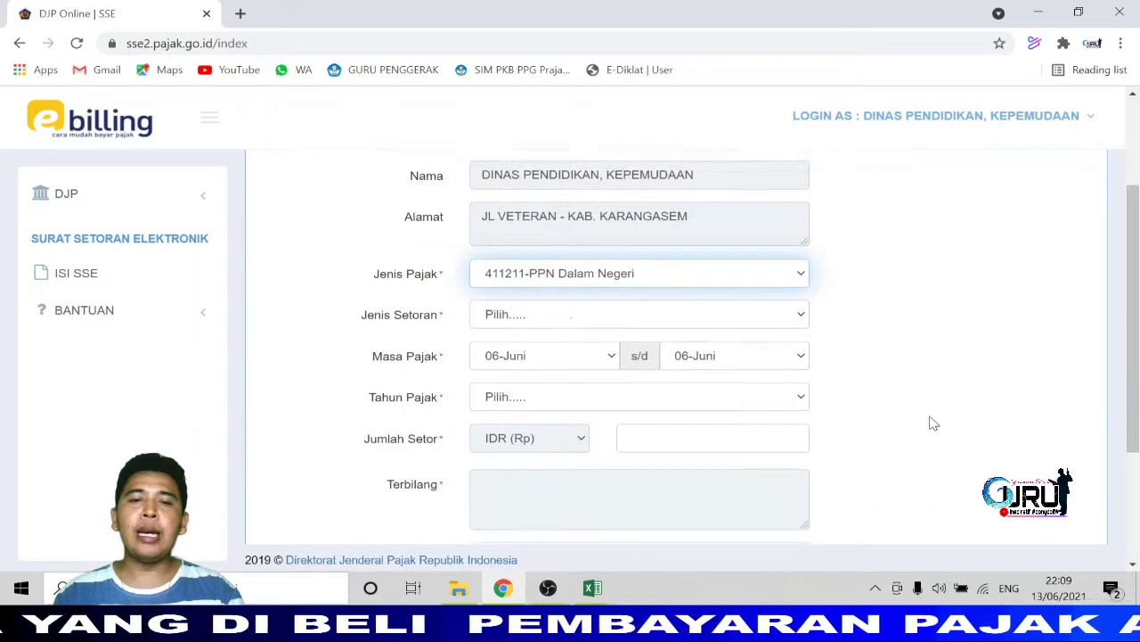
click(803, 221)
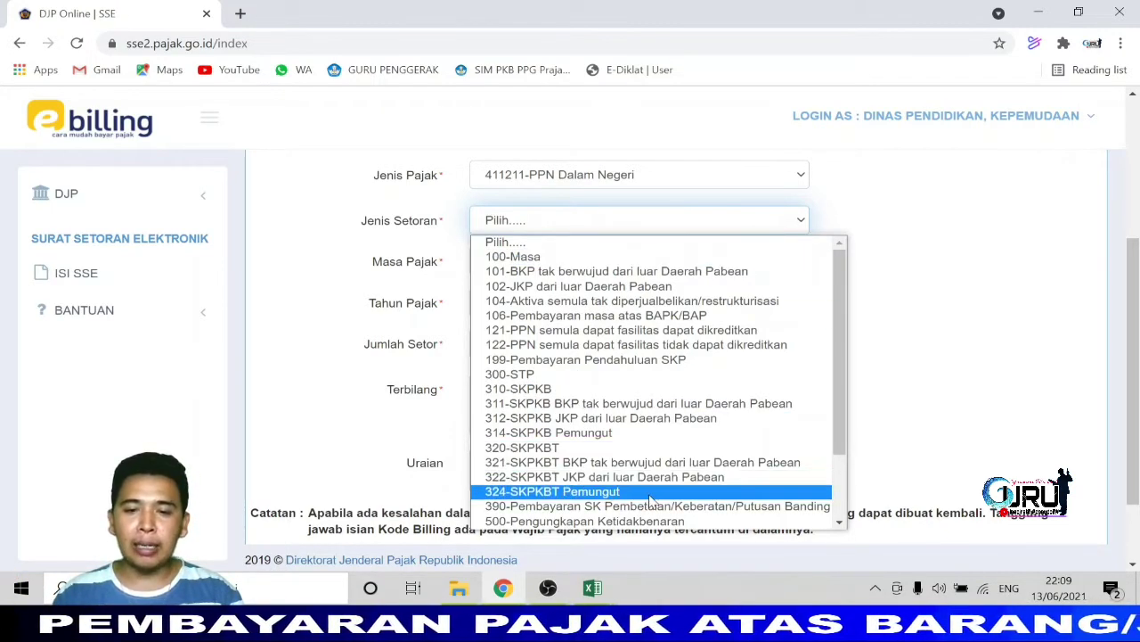
scroll(659, 492, down, 1)
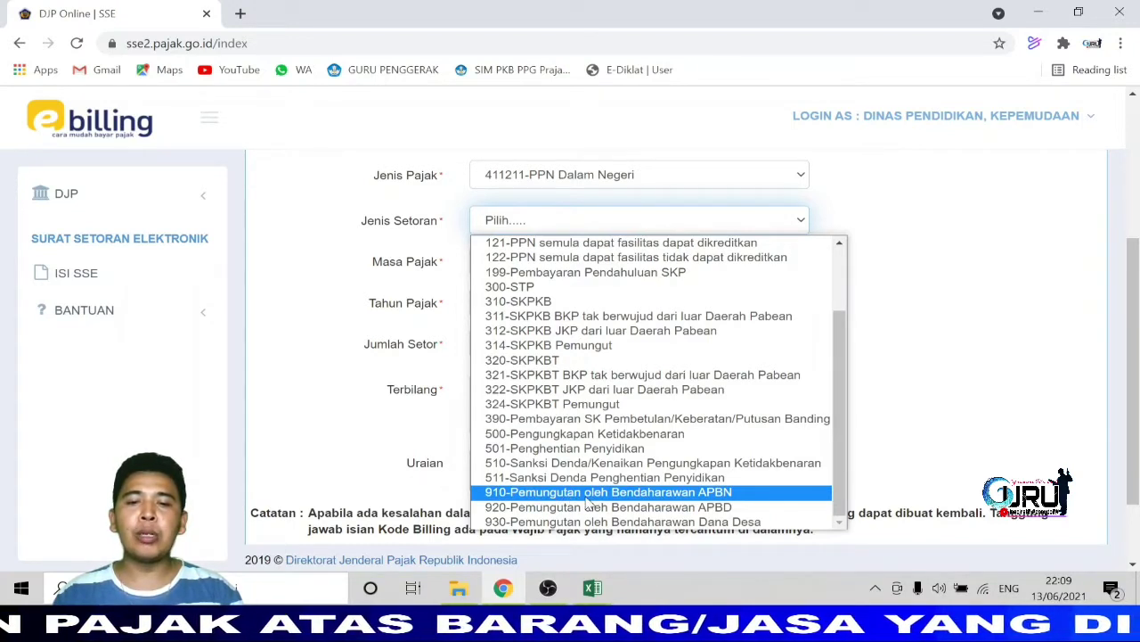
click(587, 492)
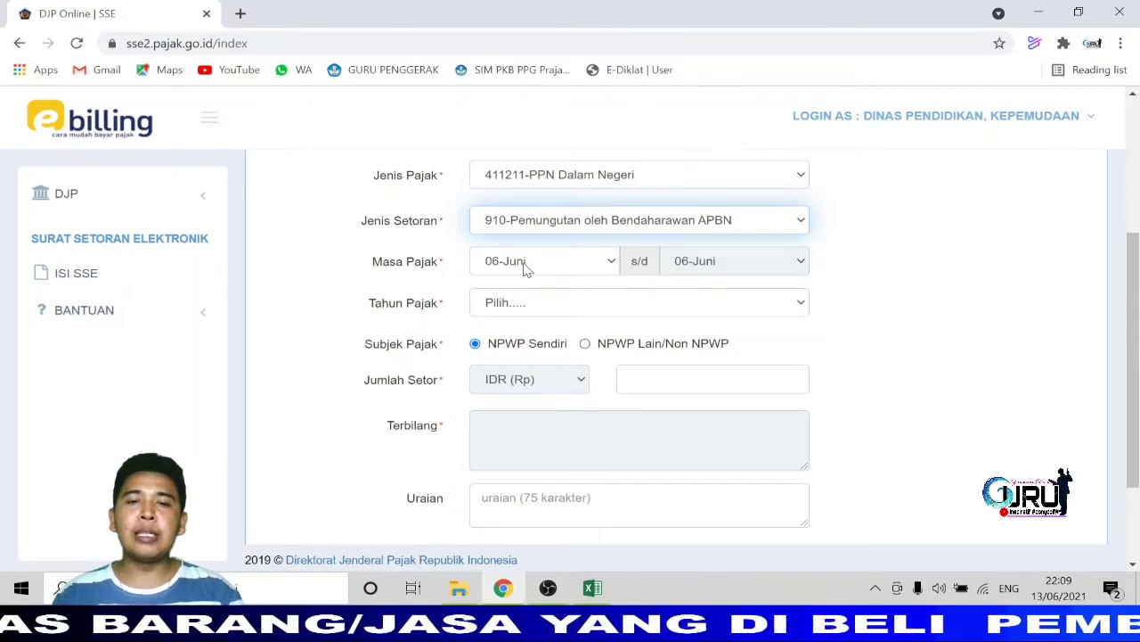
Set Tahun Pajak to 2021, select NPWP Lain/Non NPWP and enter the vendor's NPWP.
click(802, 305)
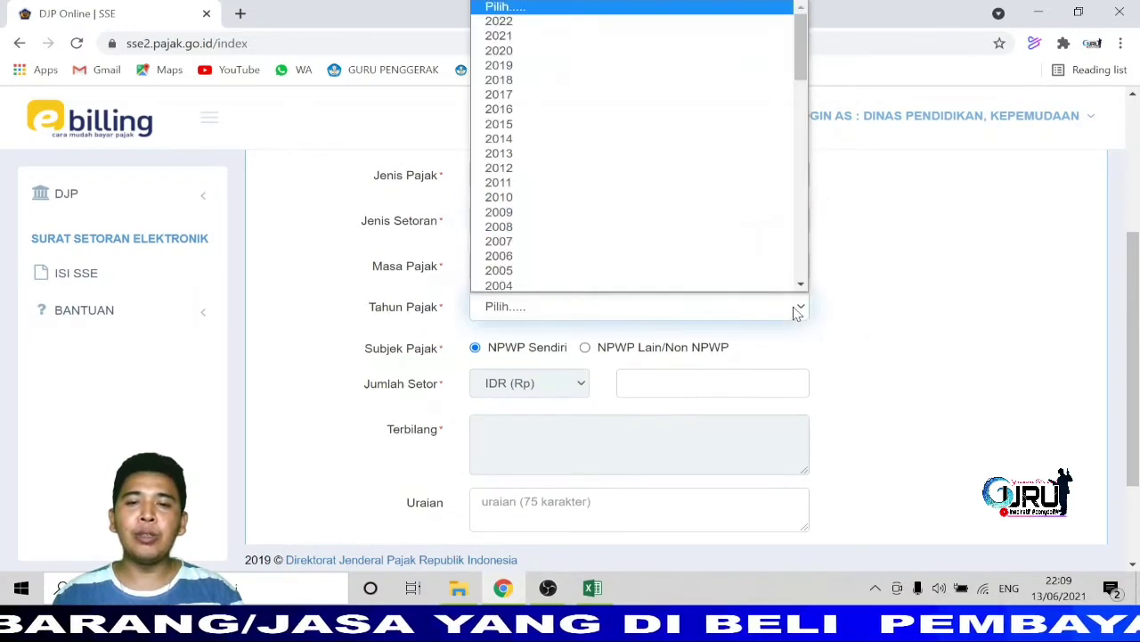
click(577, 41)
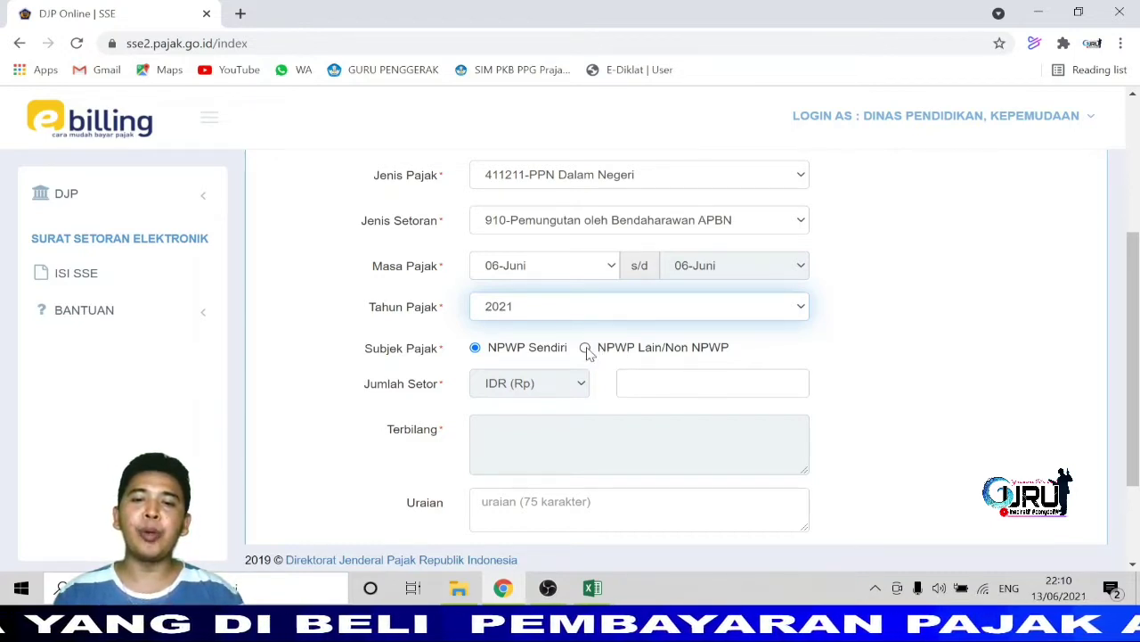
click(585, 348)
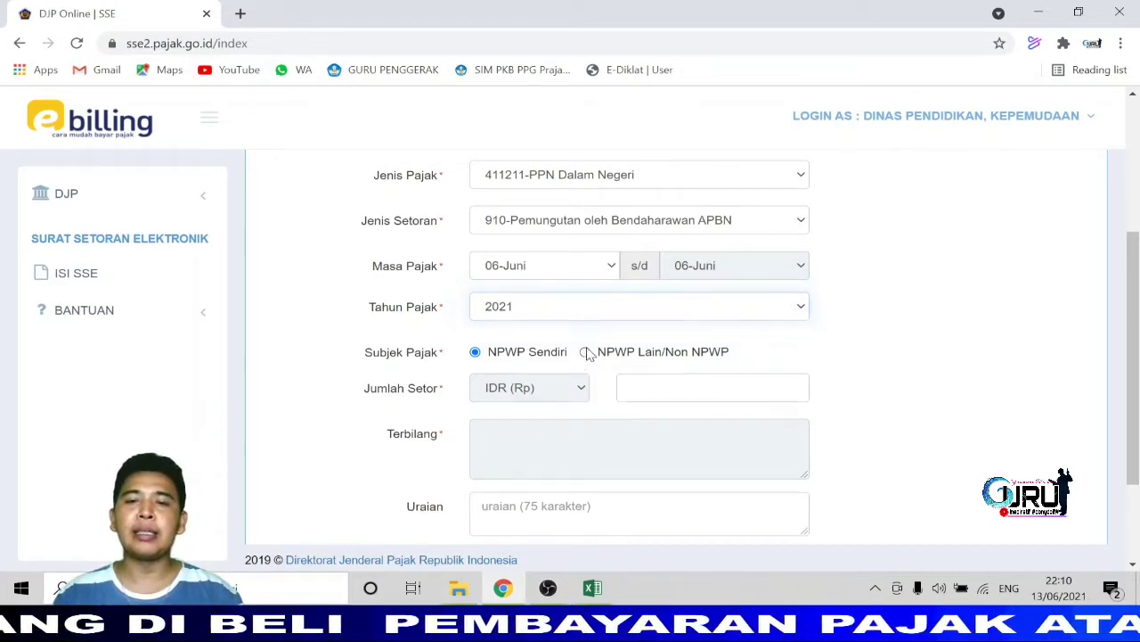
scroll(586, 354, down, 1)
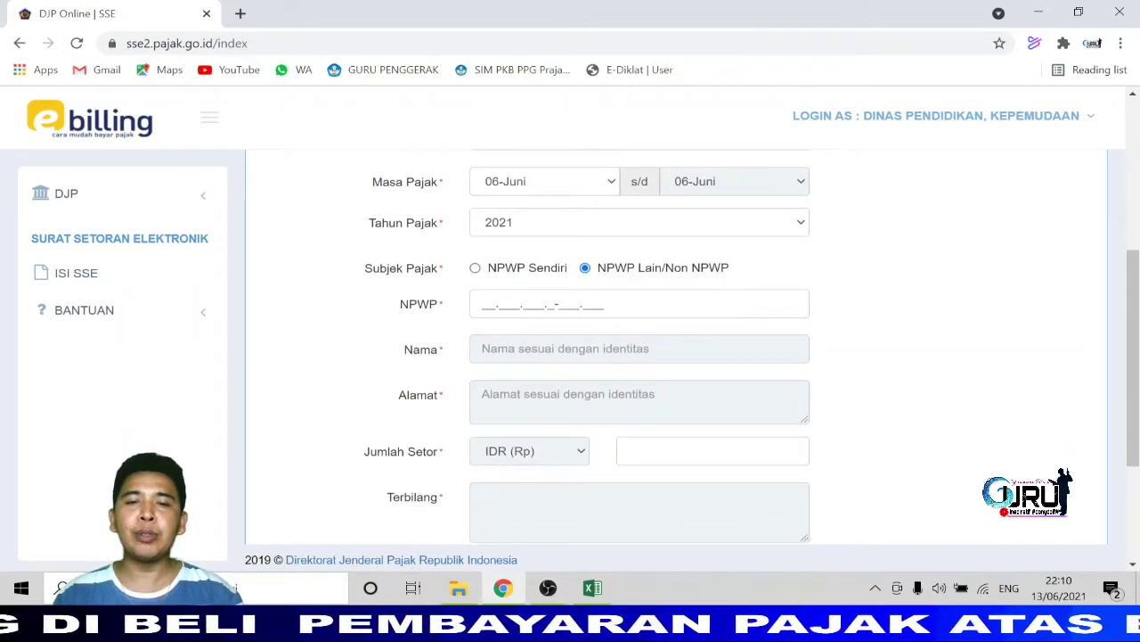
click(485, 310)
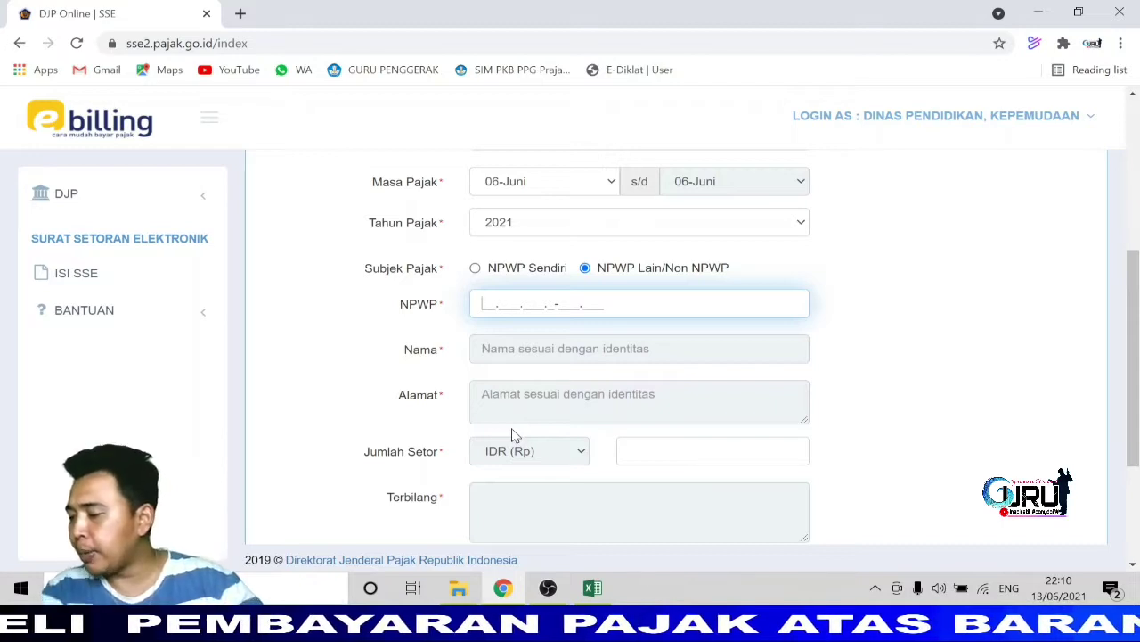
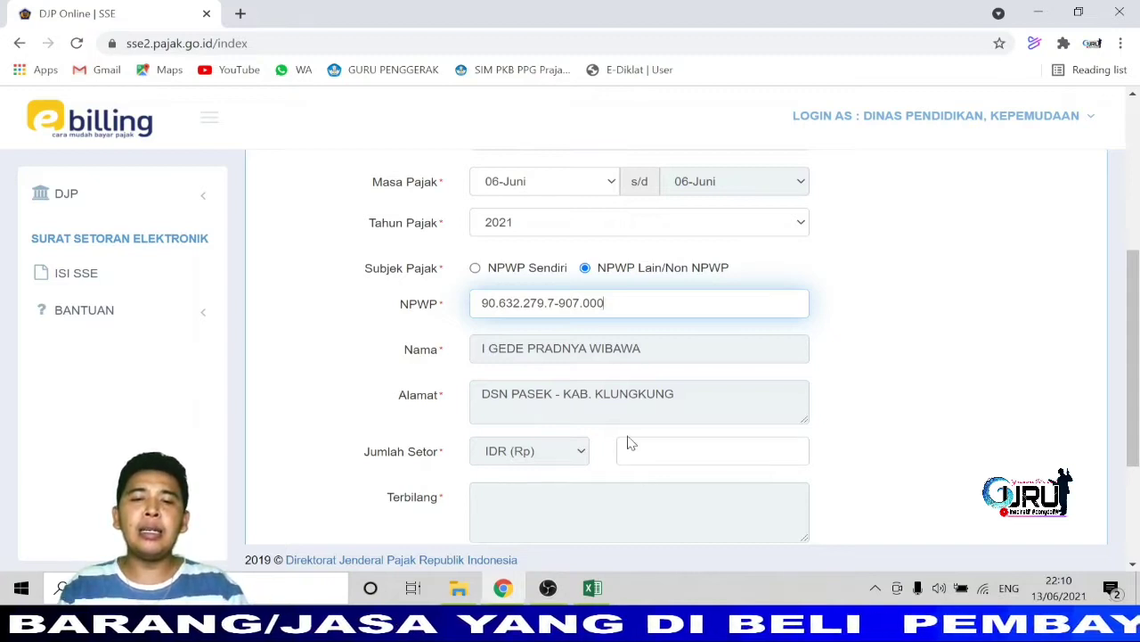
scroll(628, 440, down, 1)
click(711, 366)
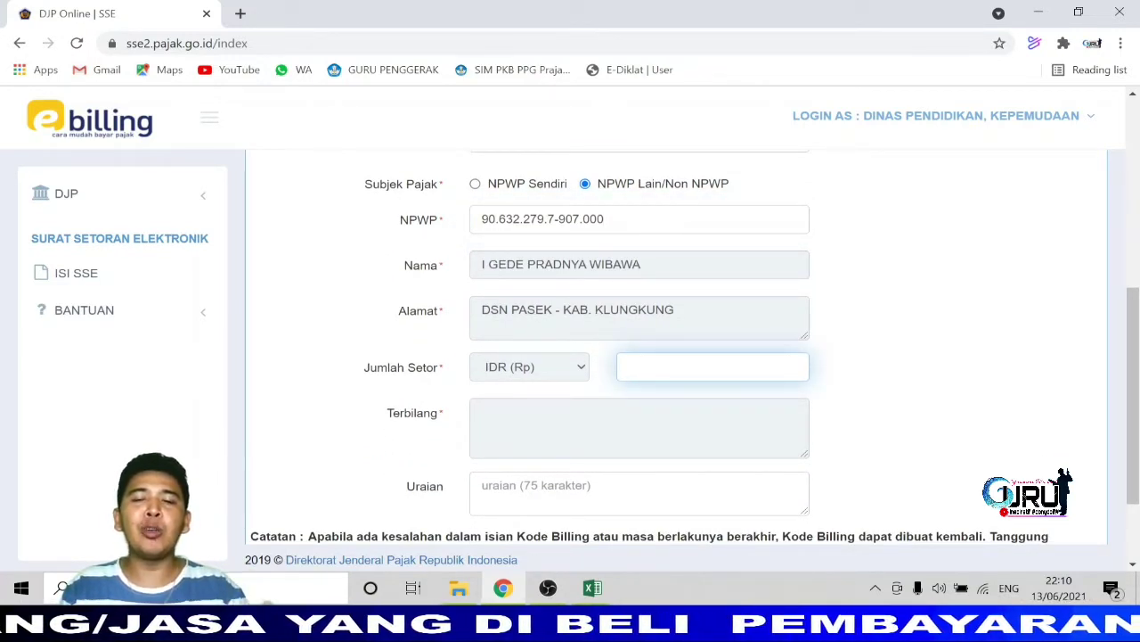
Dismiss the missing-amount alert and enter Jumlah Setor 1.245.455, checking it against the Excel sheet.
click(593, 594)
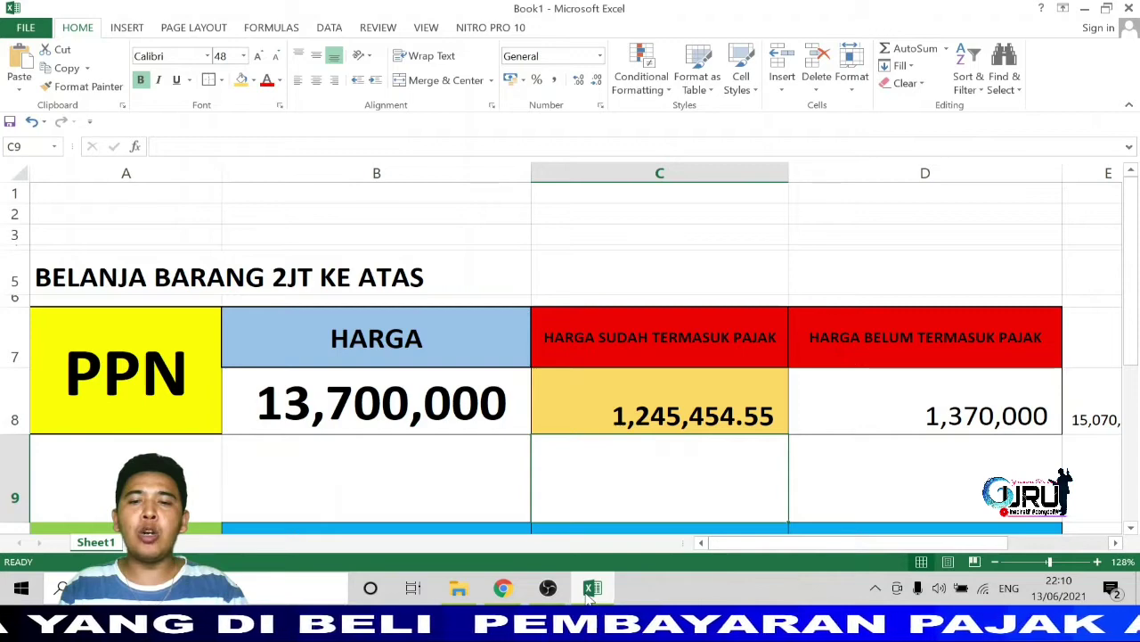
click(591, 592)
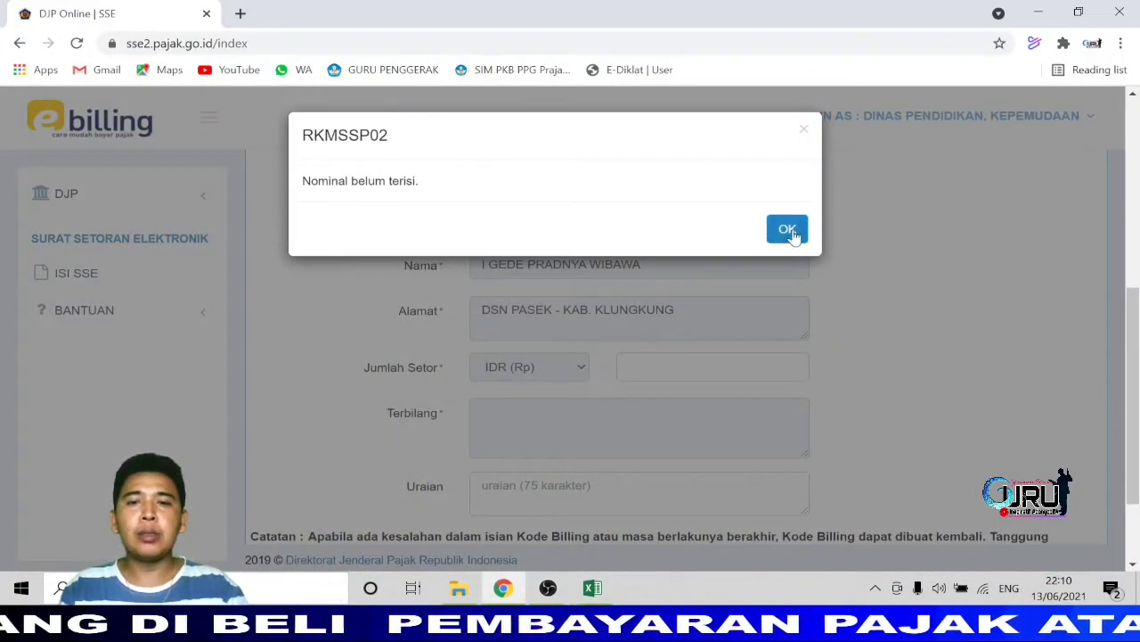
click(801, 130)
click(713, 367)
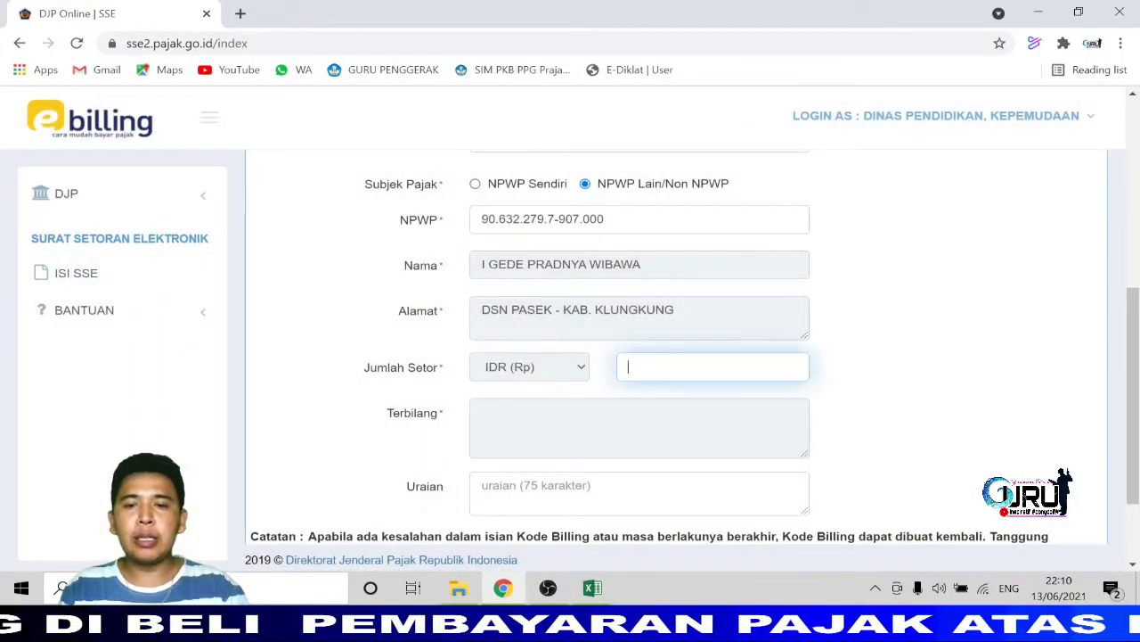
text(1.2)
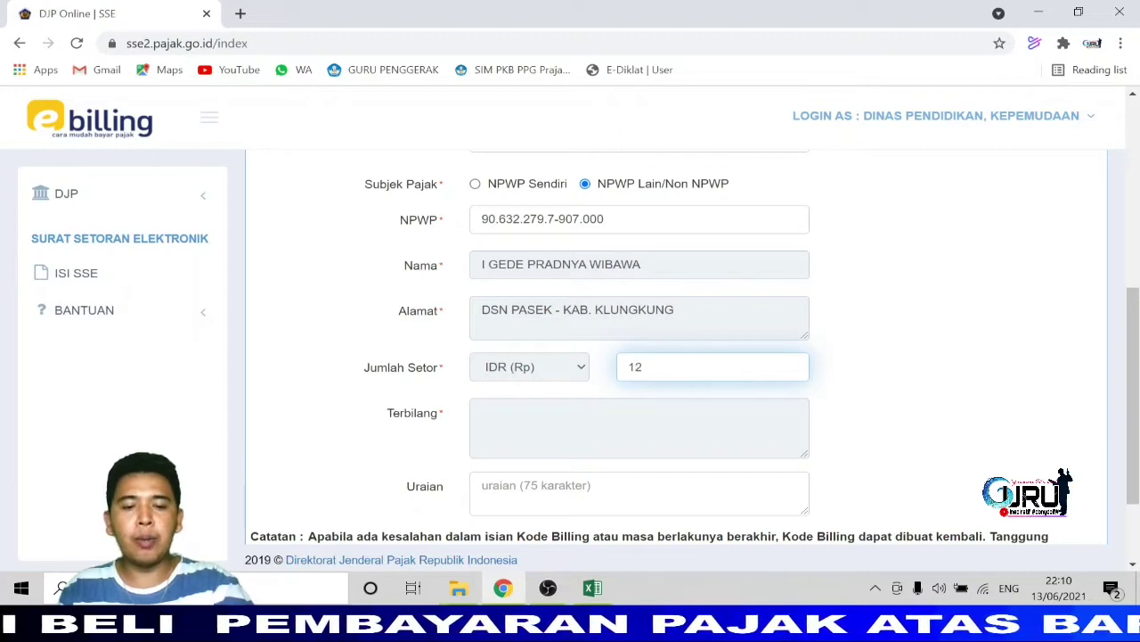
text(45)
mouse_move(597, 600)
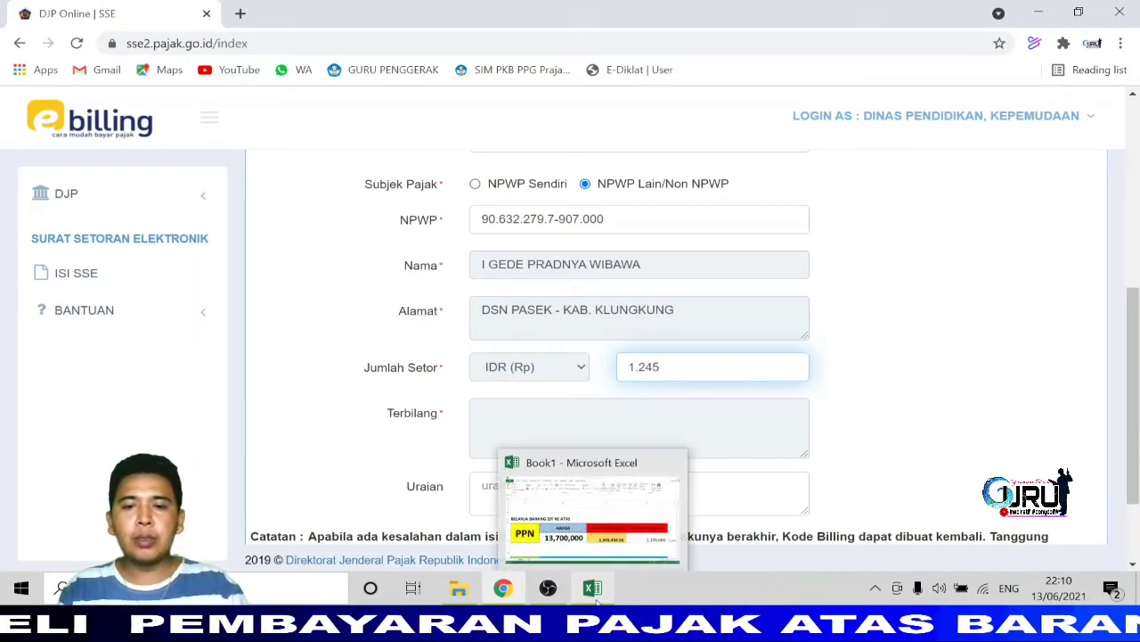
click(595, 602)
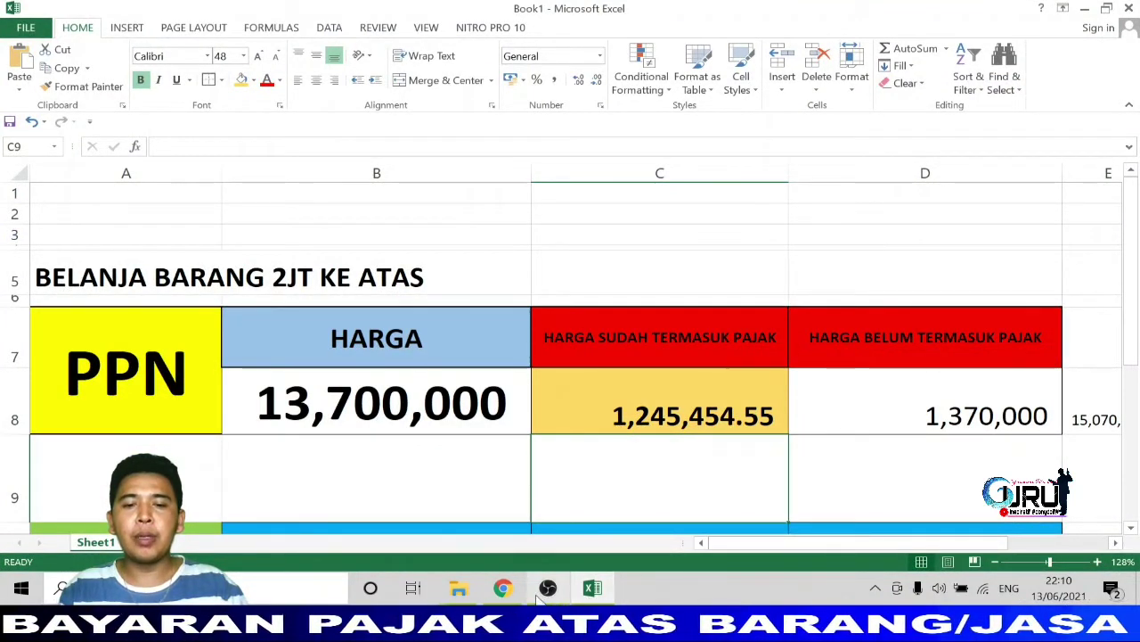
click(592, 595)
text(455)
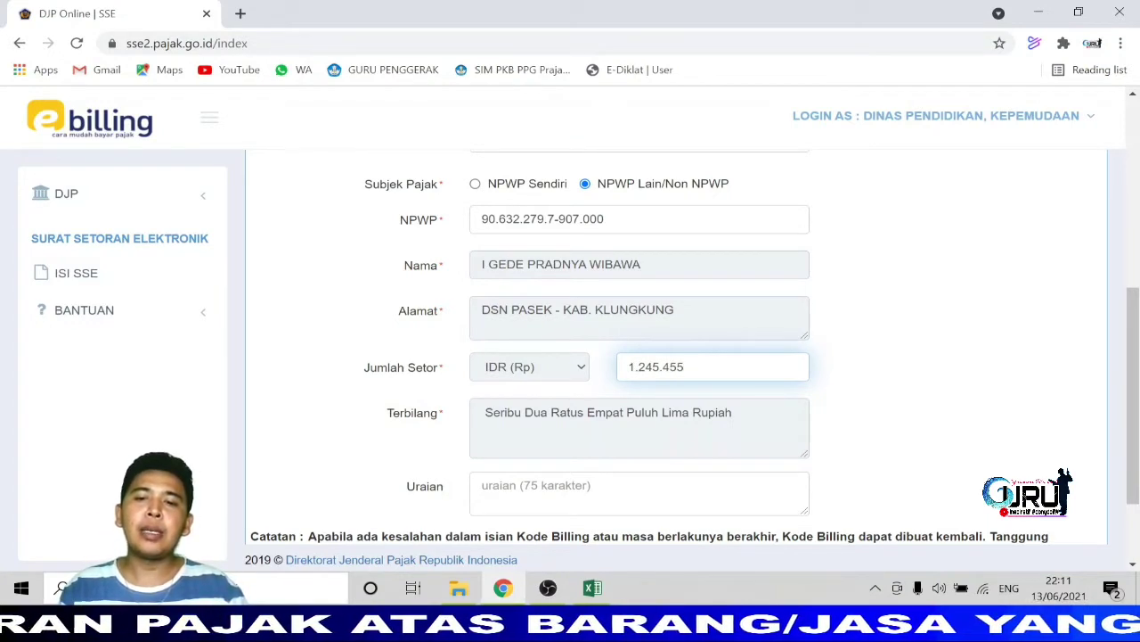
Reduce C8's decimals in Excel so the tax amount displays as 1,245,455.
mouse_move(613, 596)
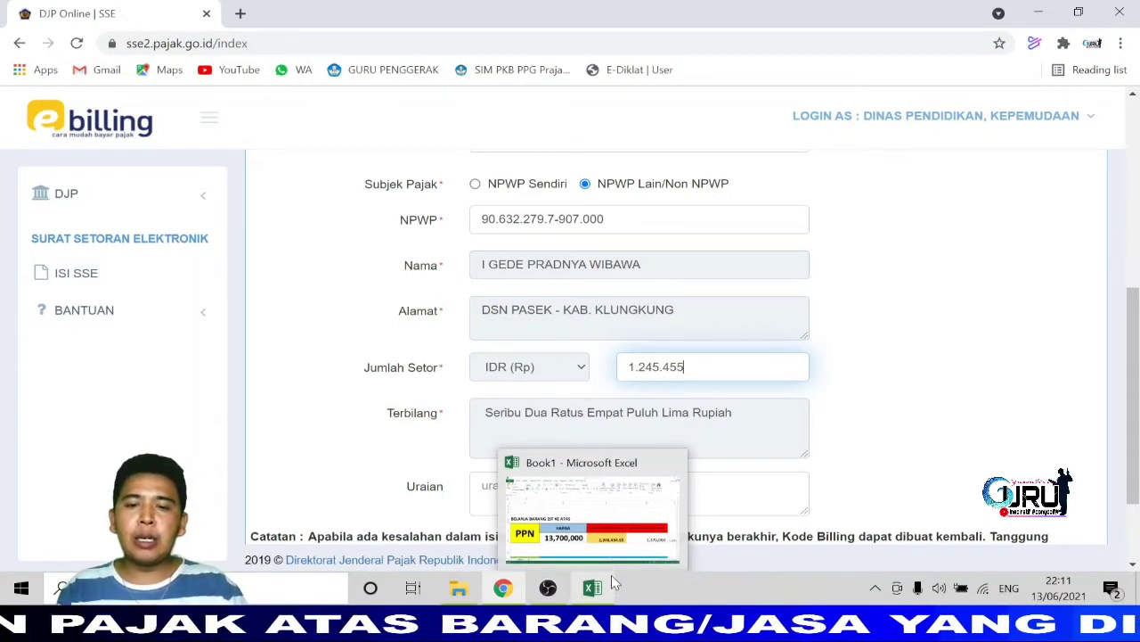
click(601, 552)
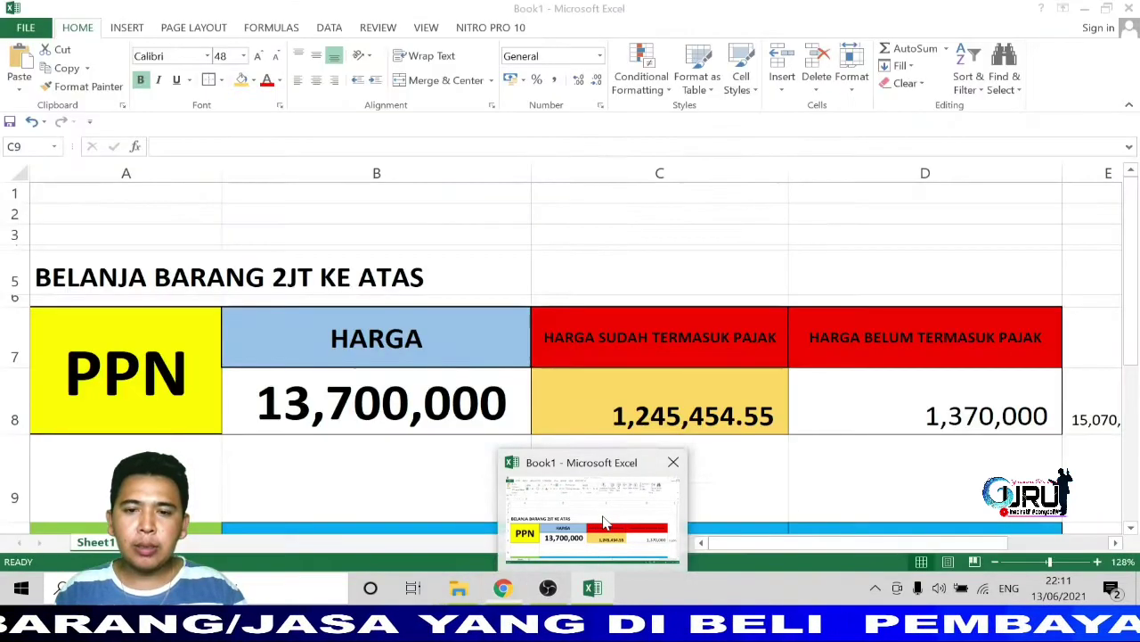
click(604, 542)
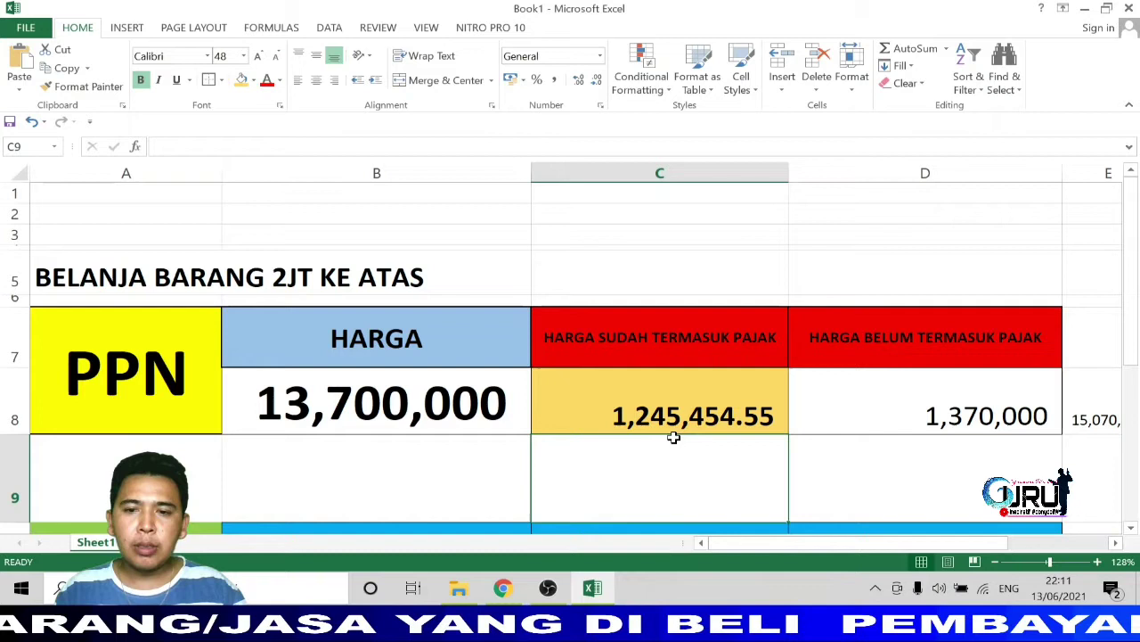
click(717, 411)
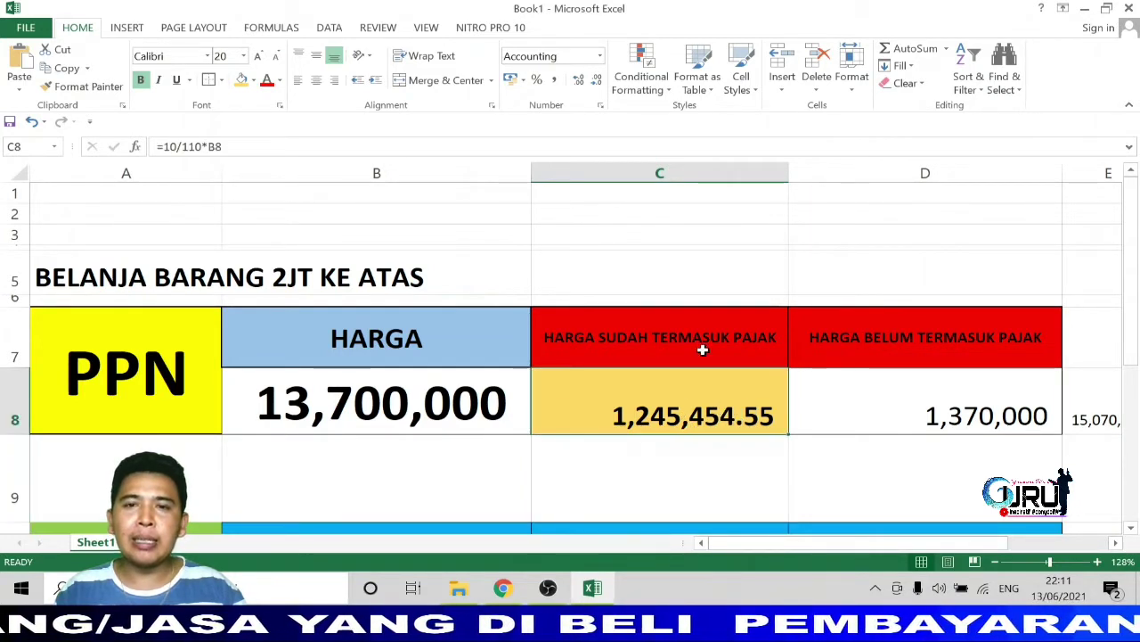
click(578, 80)
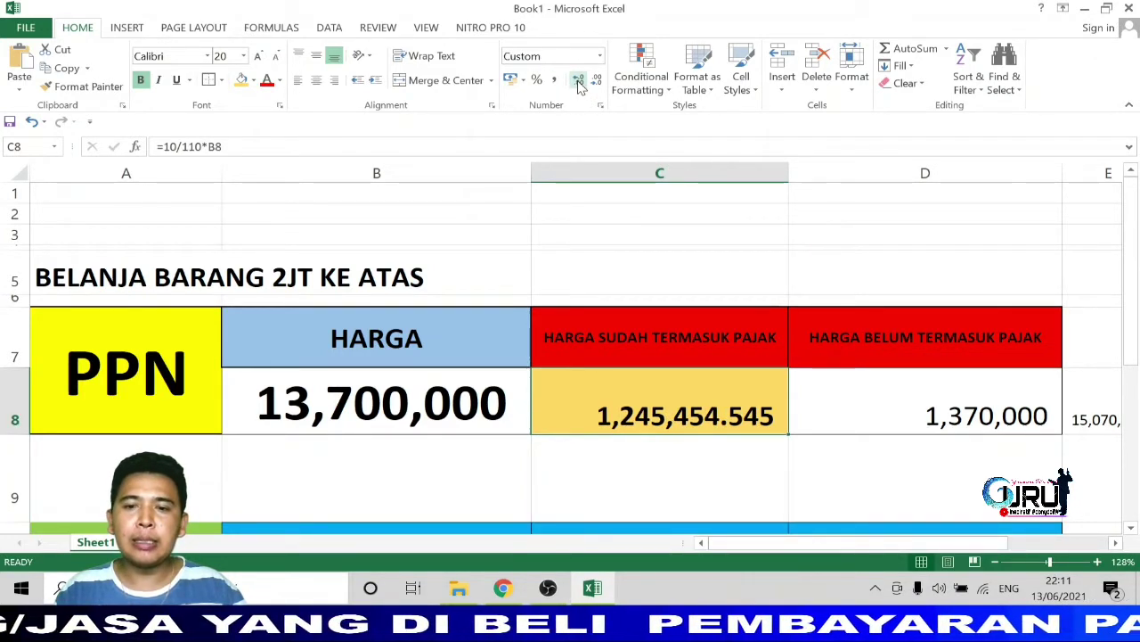
click(597, 80)
click(597, 80)
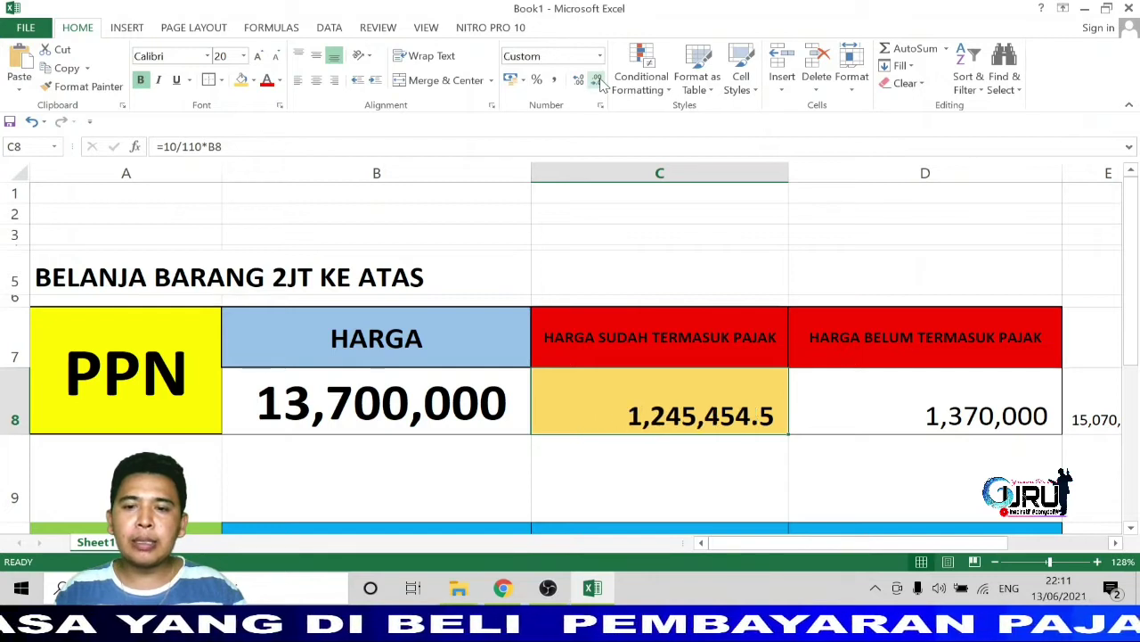
click(597, 80)
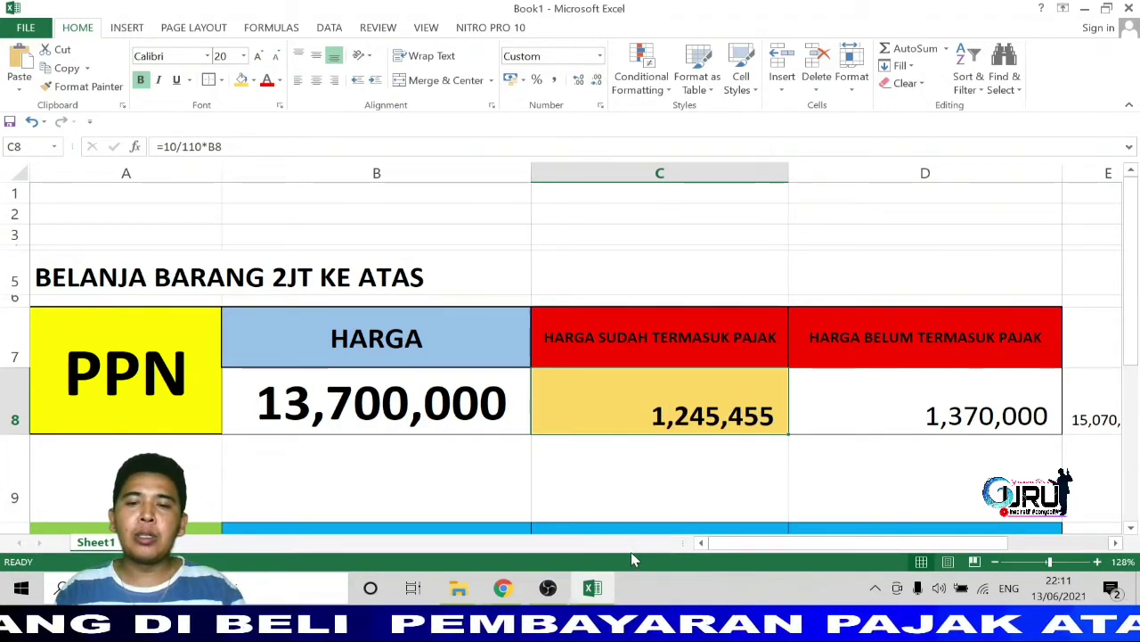
Back on the deposit form, enter the Uraian 'Pembayaran pajak PPn atas Pembelian Bel Speaker Otomatis'.
click(504, 588)
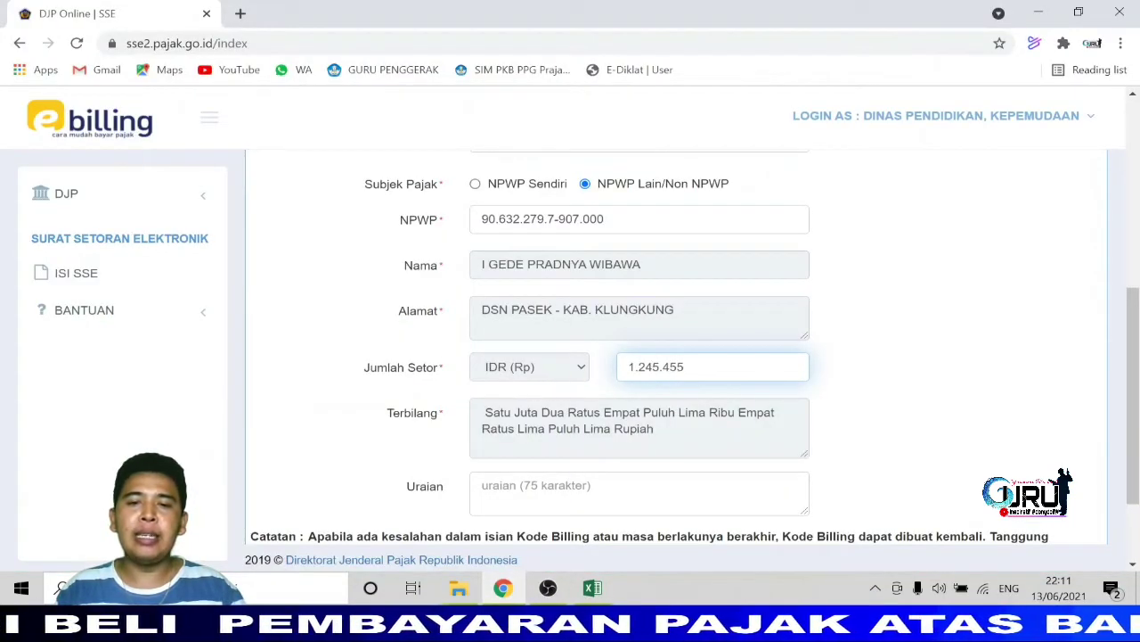
scroll(677, 383, down, 1)
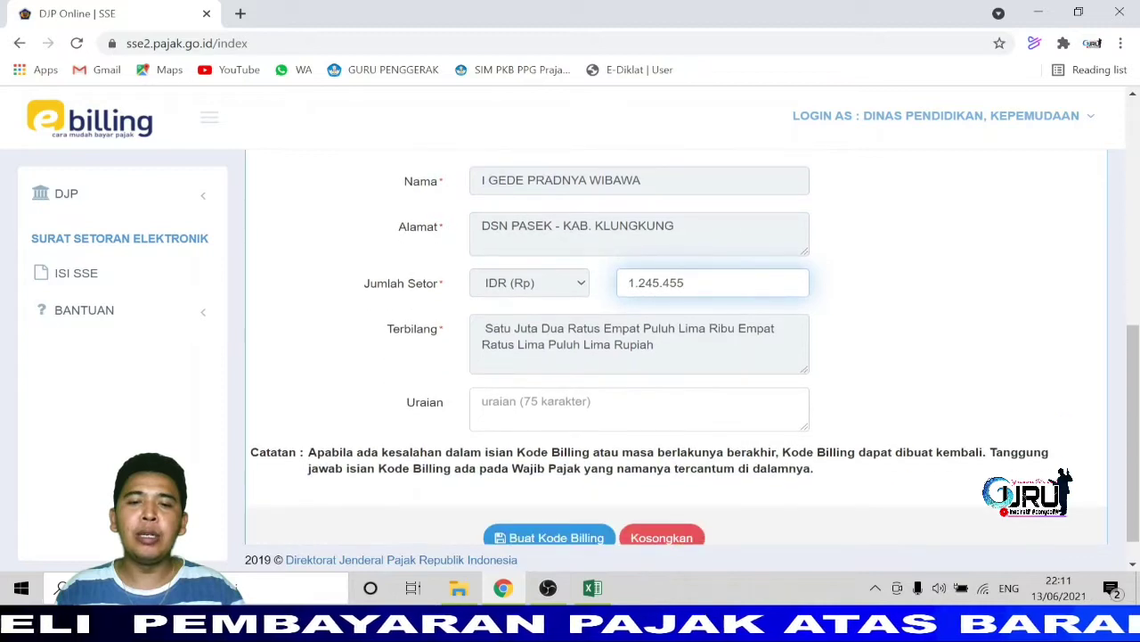
click(638, 408)
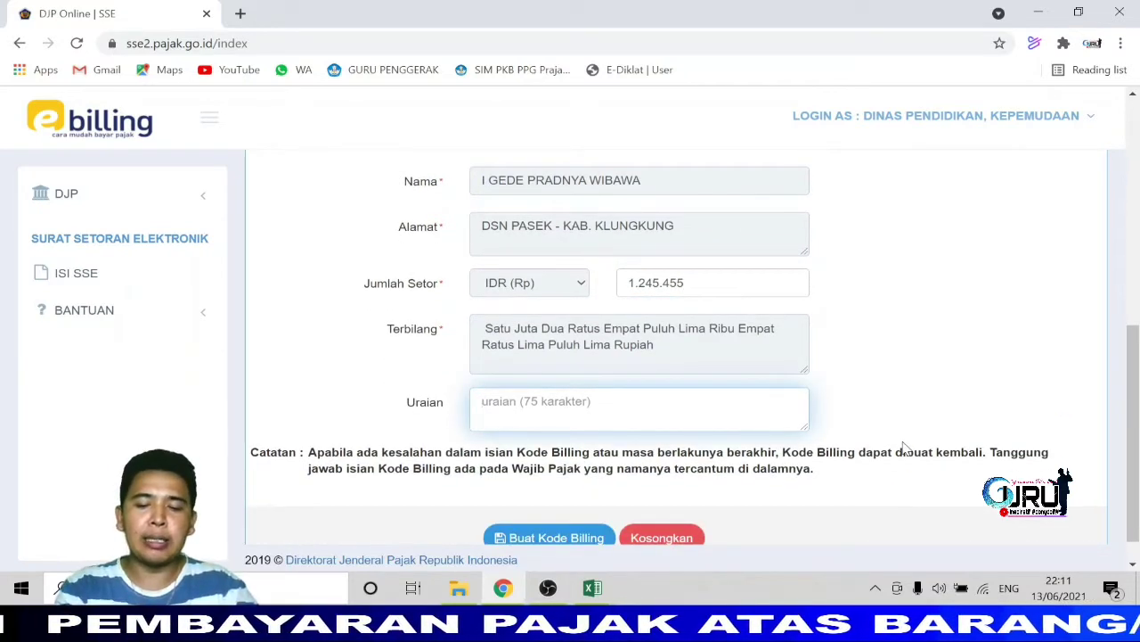
text(Pembayara)
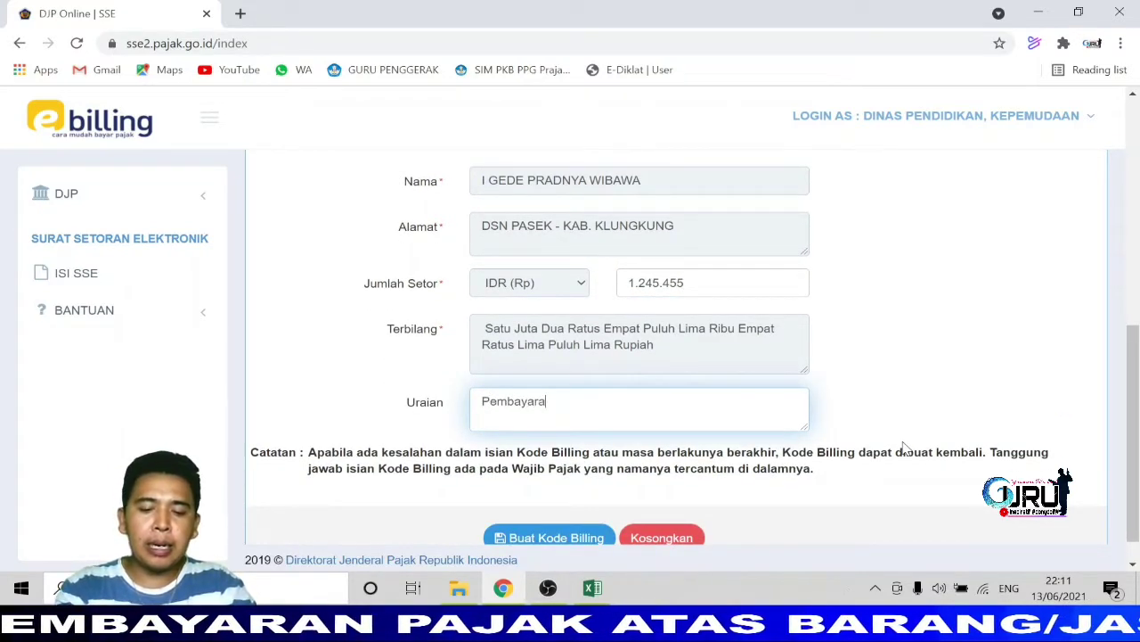
text(n pajak )
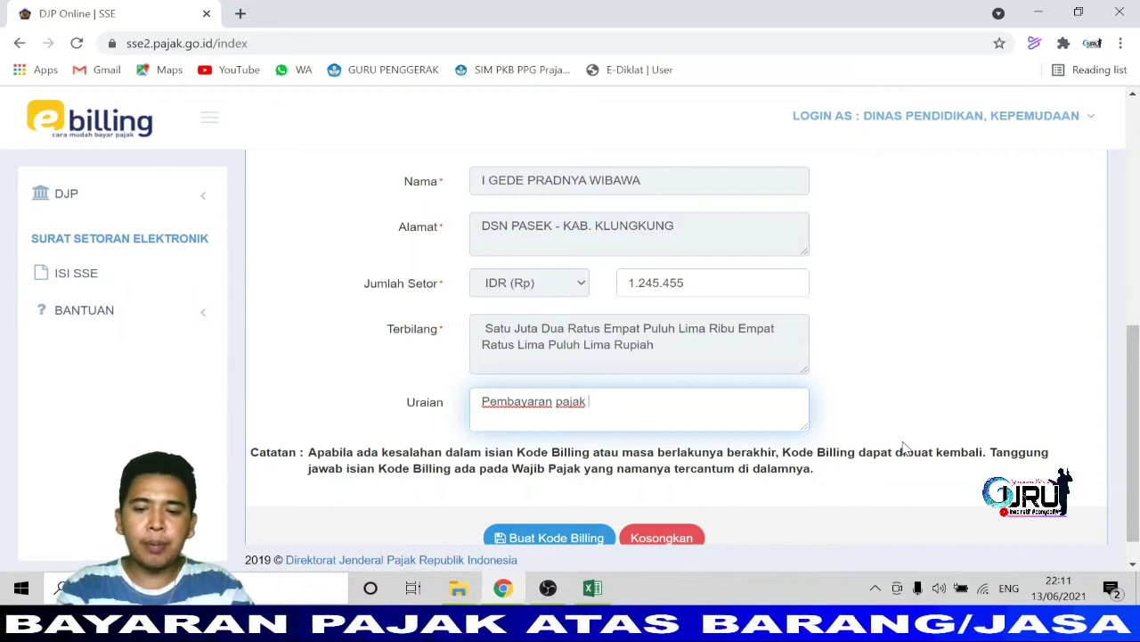
text(PPn atas )
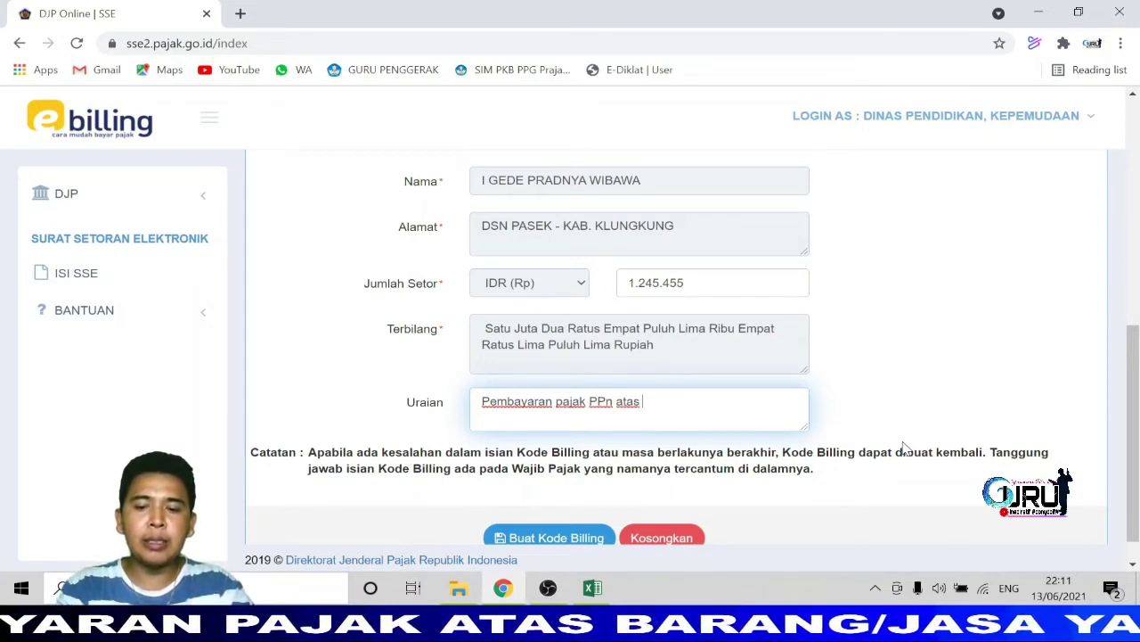
text(Pembelian b)
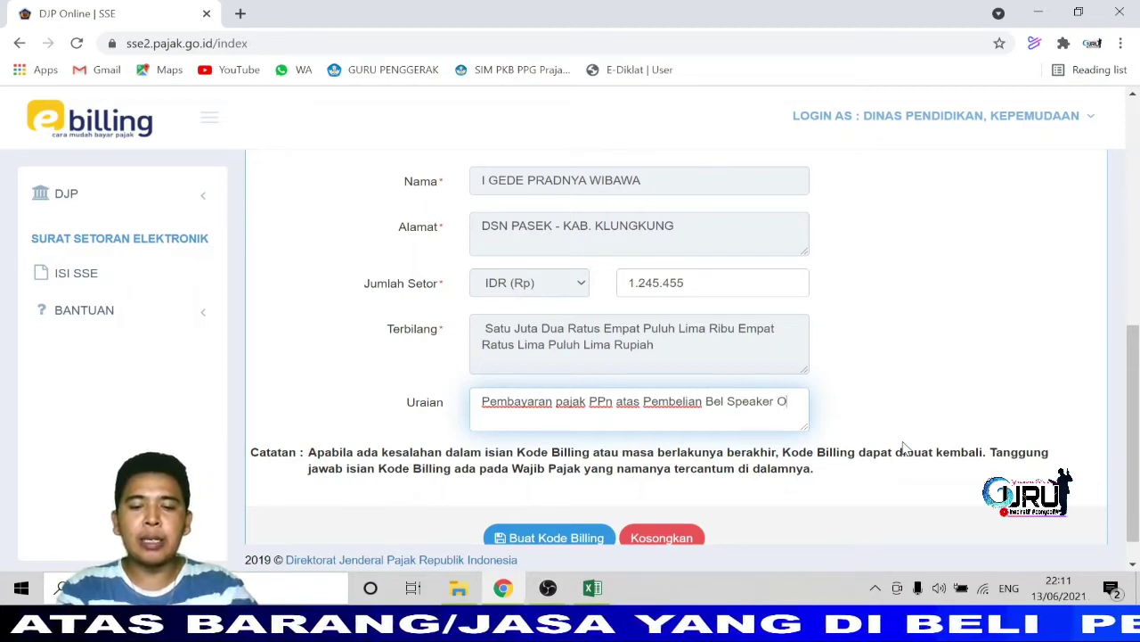
text(omatis)
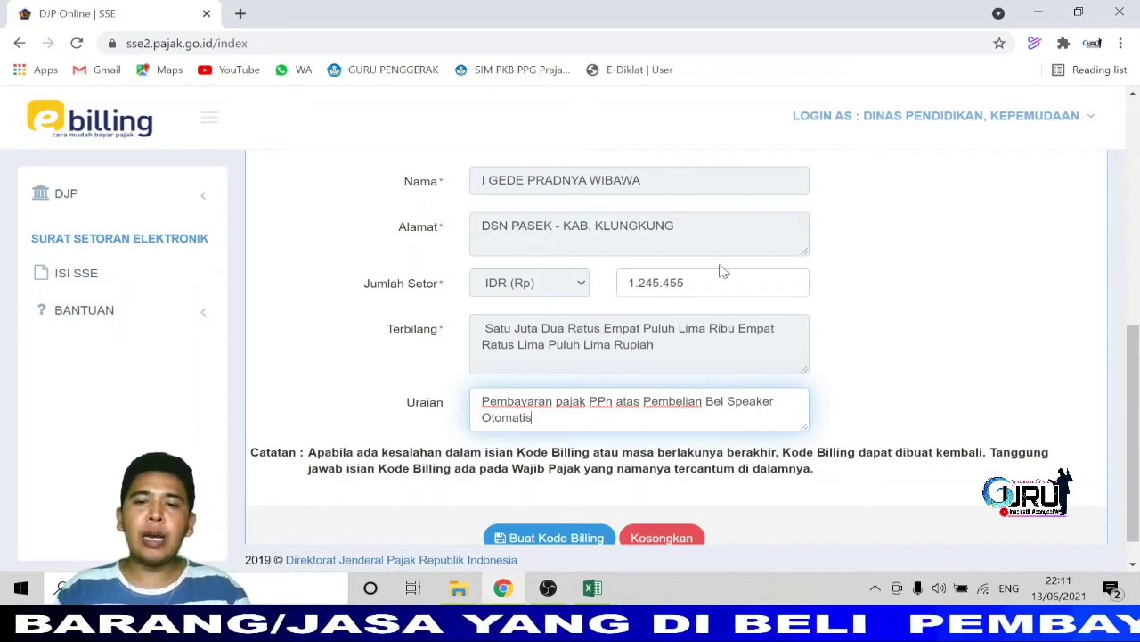
scroll(642, 381, down, 1)
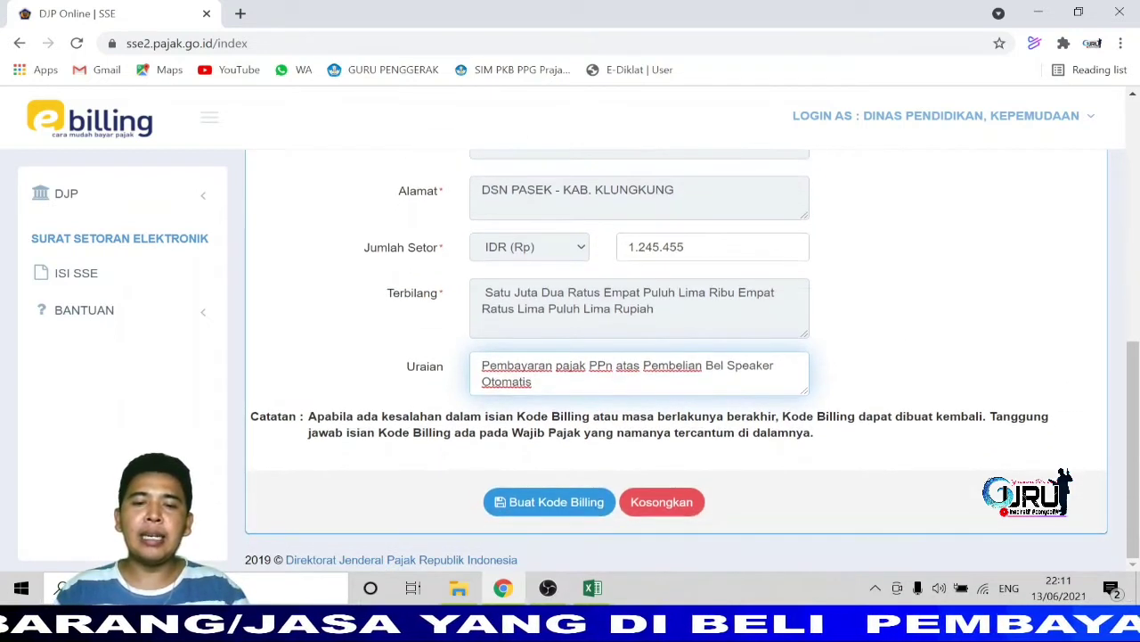
Submit the deposit form with Buat Kode Billing and confirm the captcha security code.
click(563, 504)
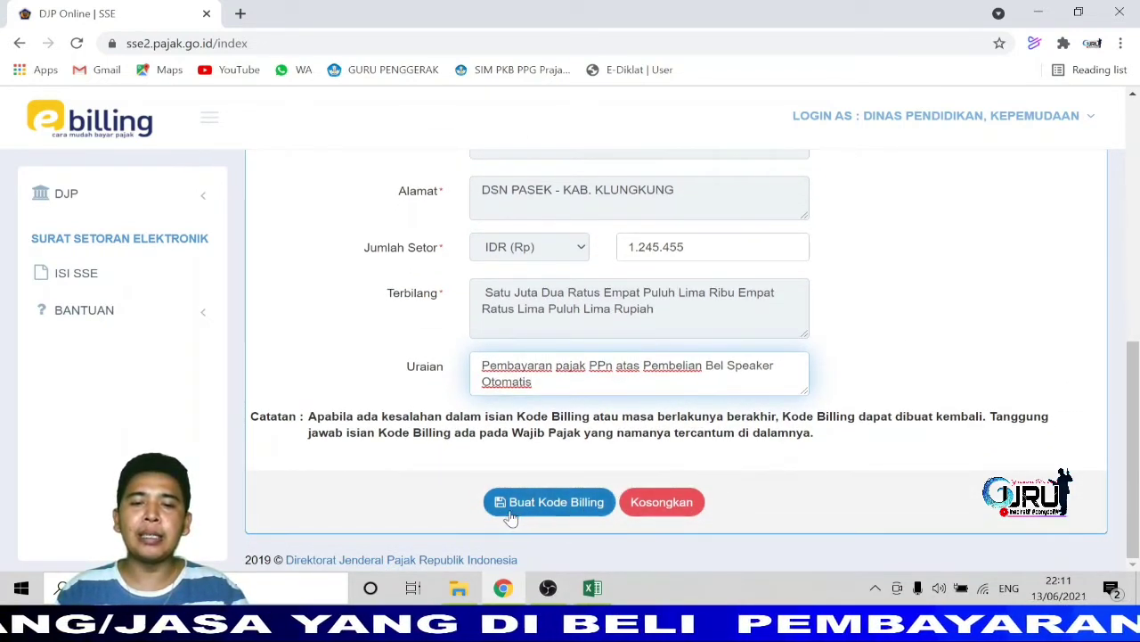
click(530, 506)
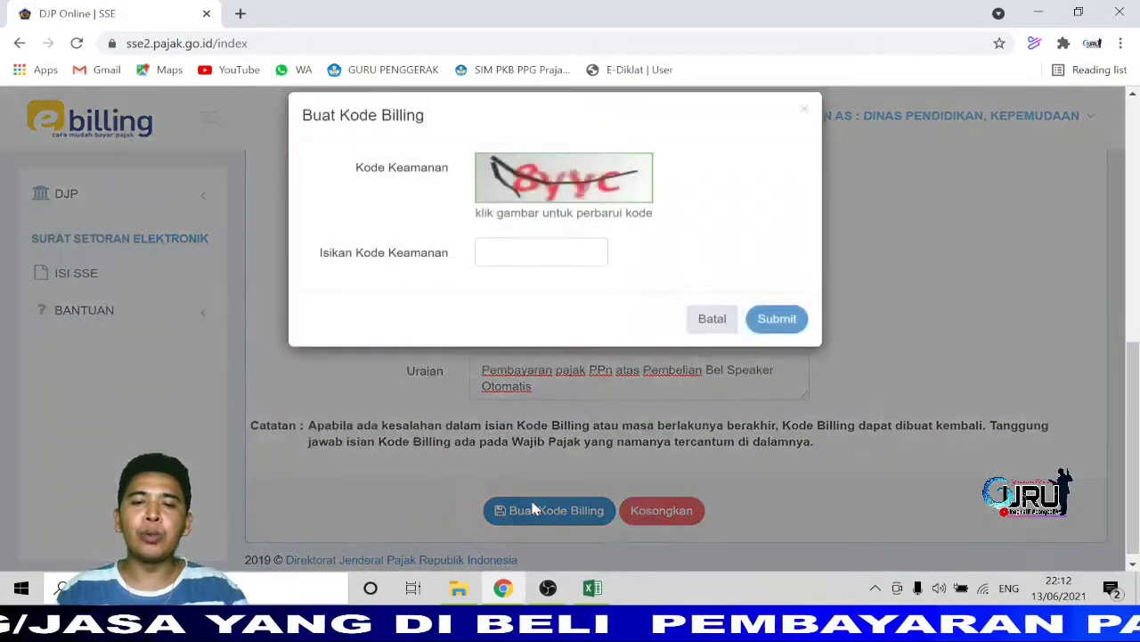
click(540, 272)
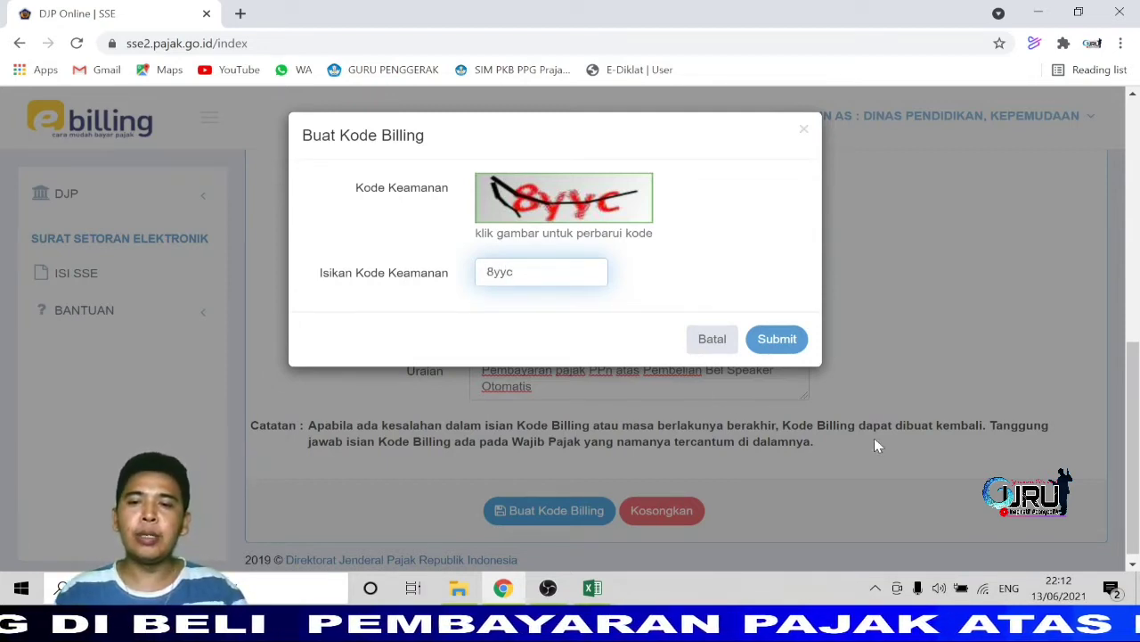
click(771, 339)
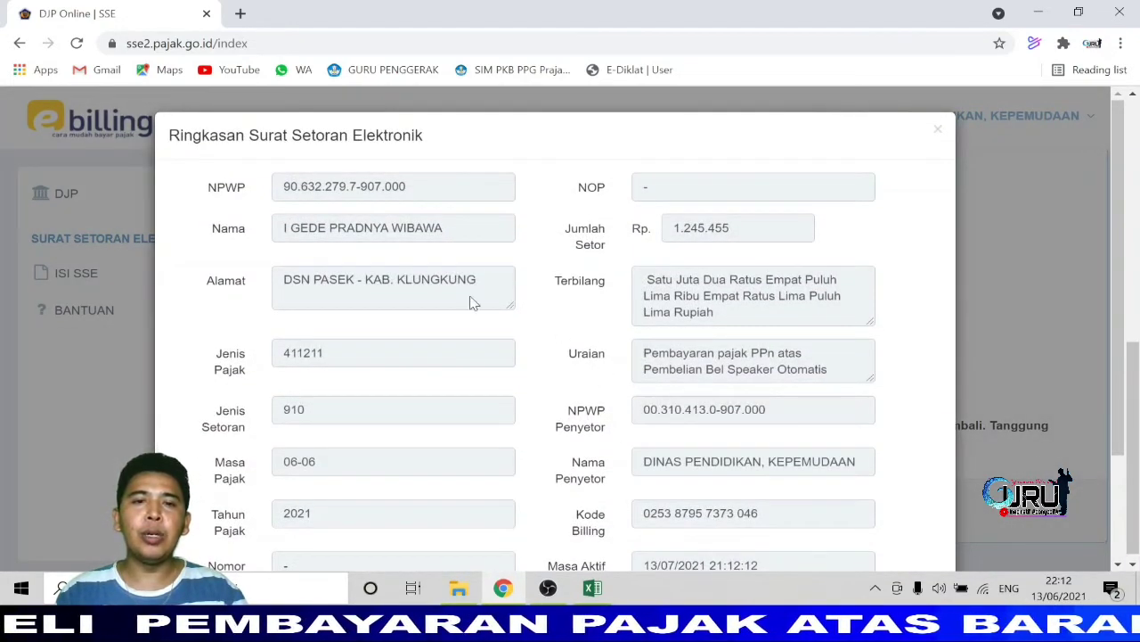
Review the new Kode Billing, active until 13/07/2021, and print its summary as PDF.
scroll(554, 330, down, 2)
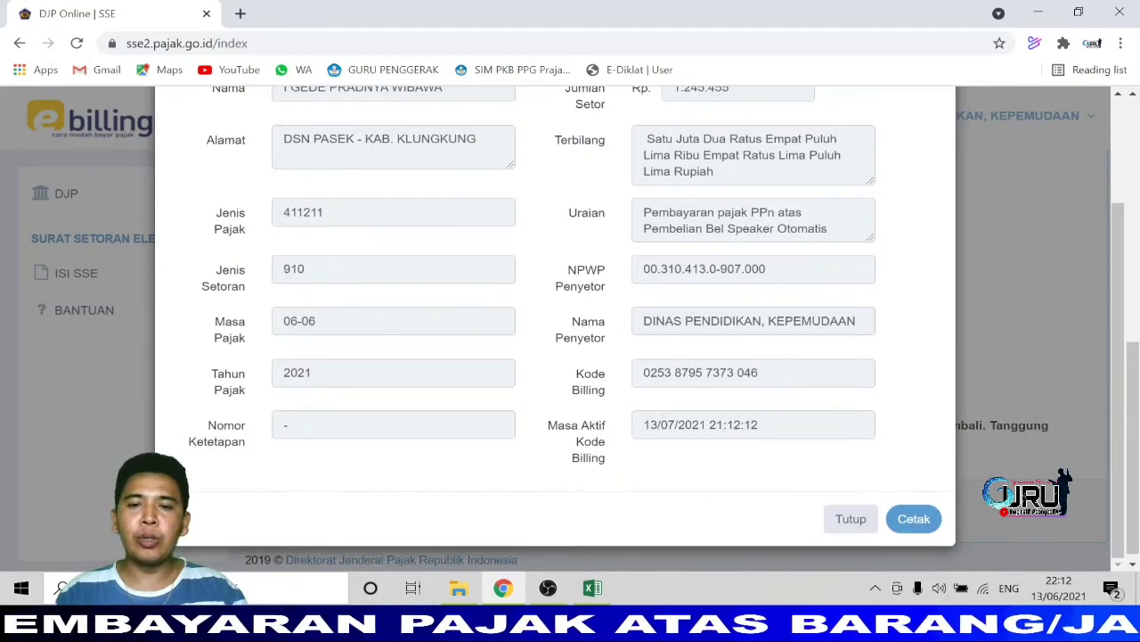
drag(641, 376, 774, 396)
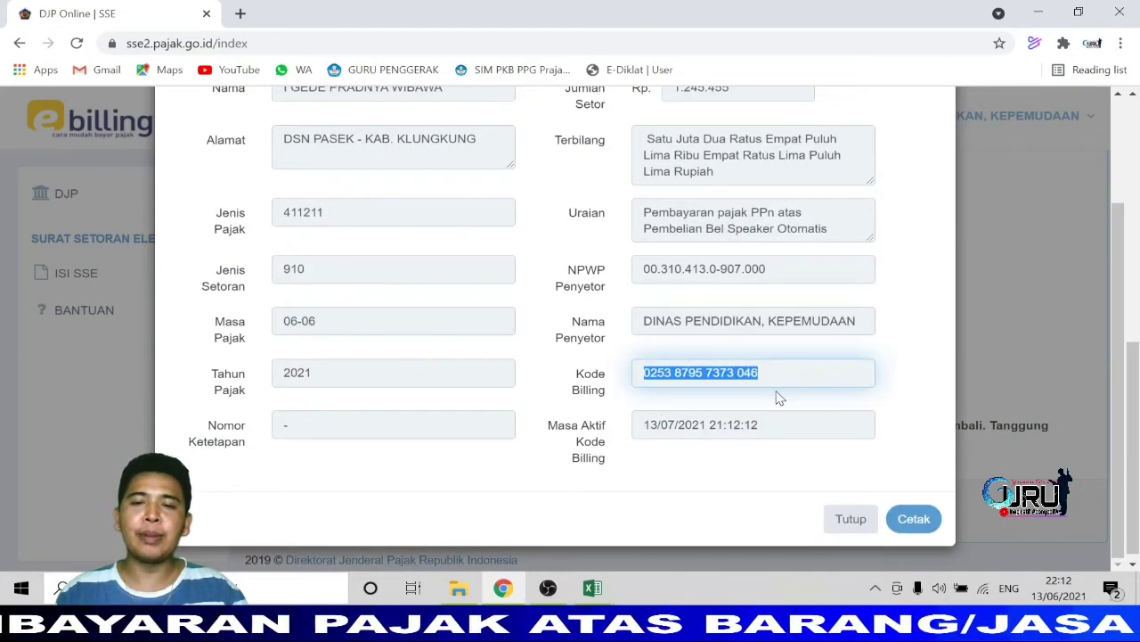
click(914, 519)
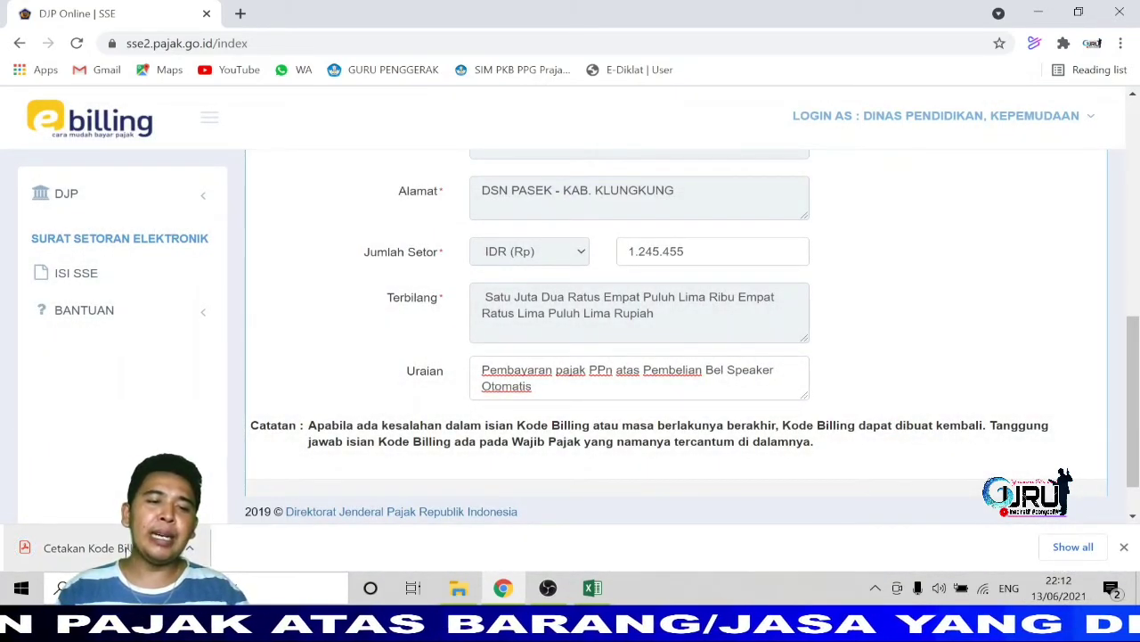
Open Cetakan Kode Billing (1).pdf and save a copy to the Documents folder.
click(84, 547)
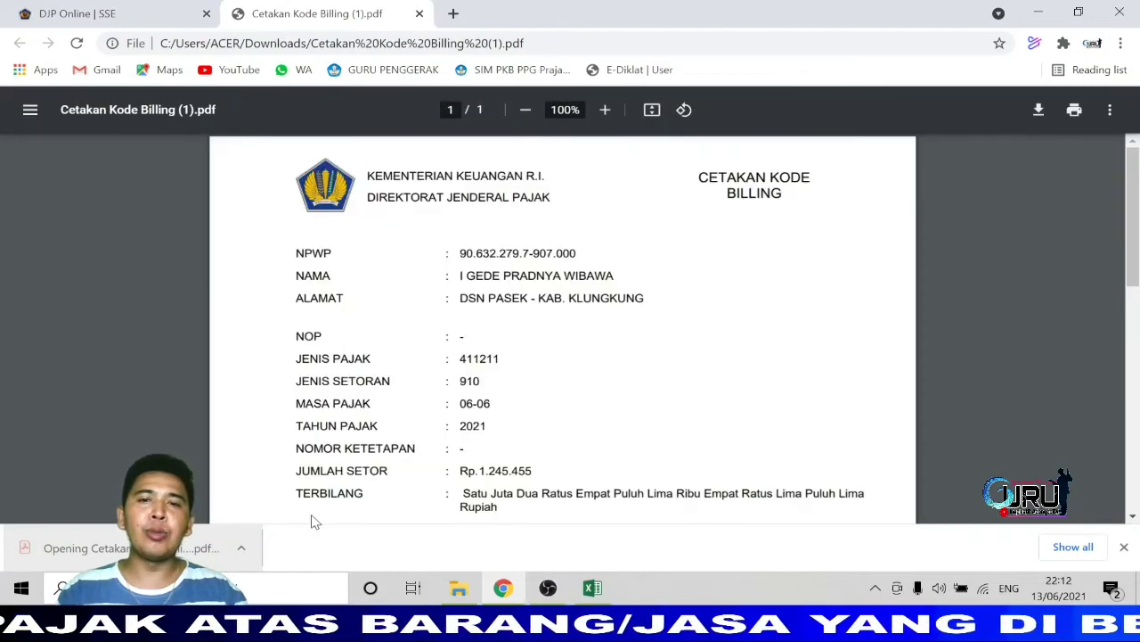
scroll(715, 369, down, 2)
scroll(657, 427, up, 2)
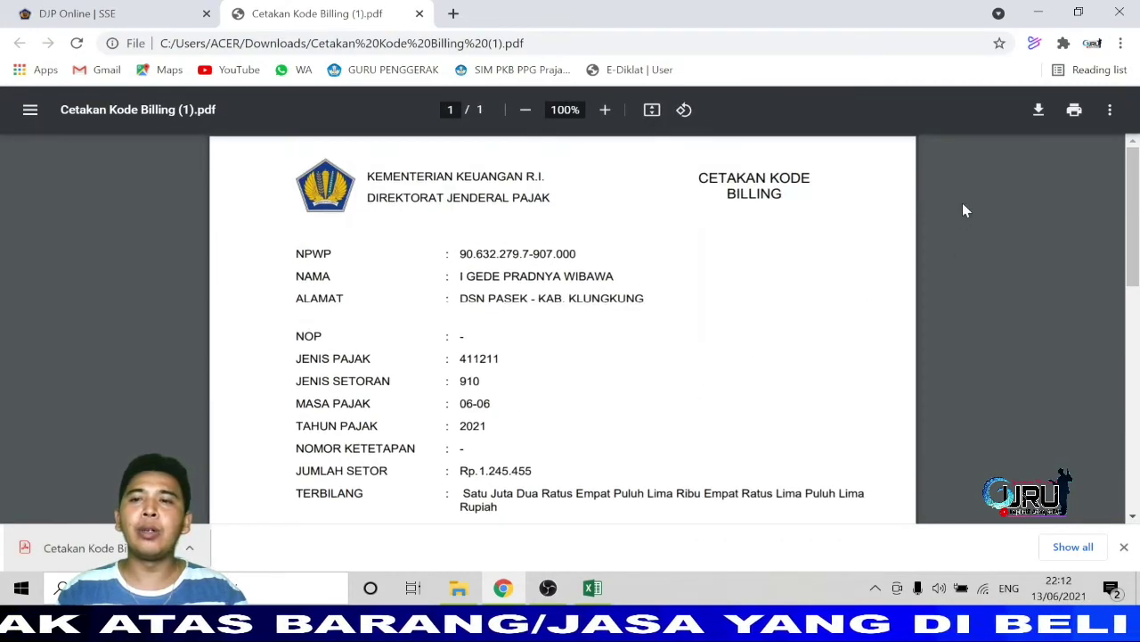
click(1036, 111)
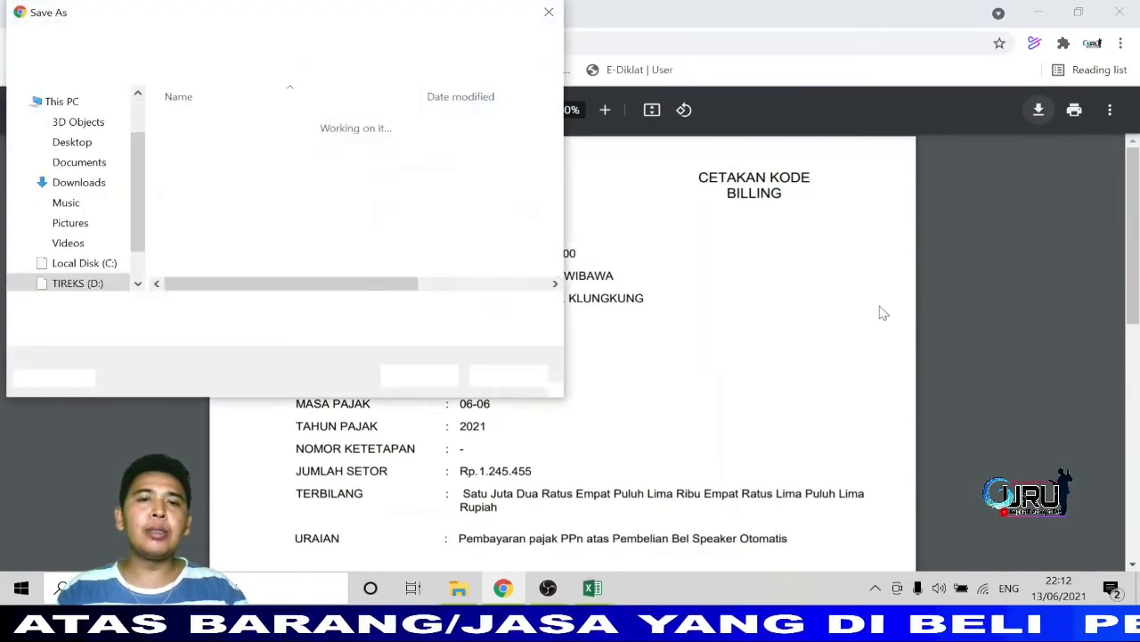
click(86, 166)
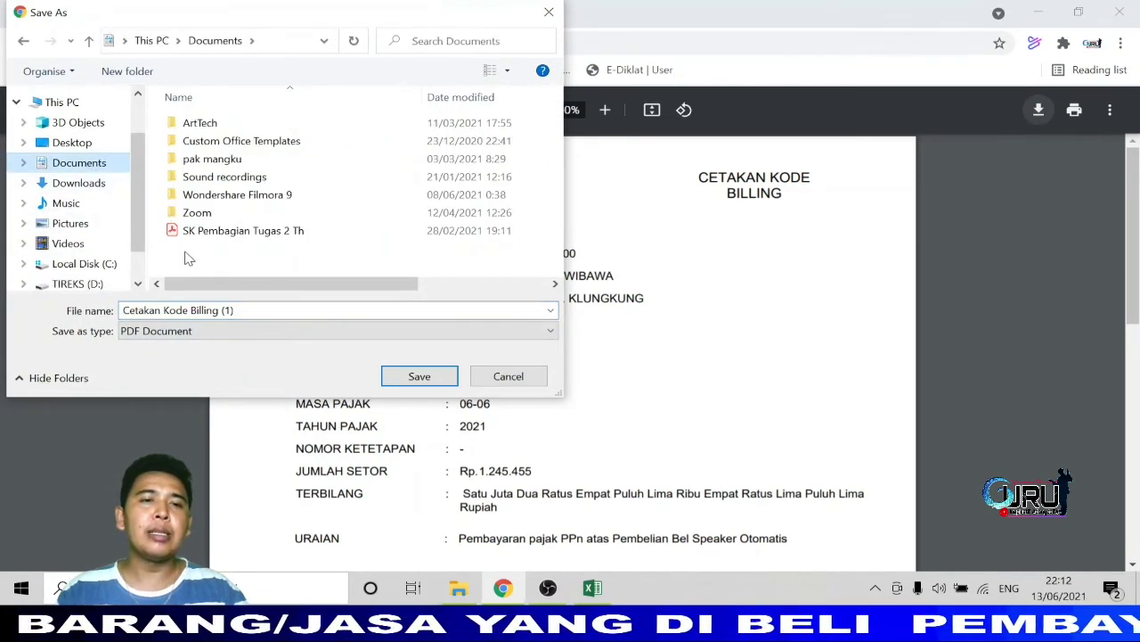
click(89, 185)
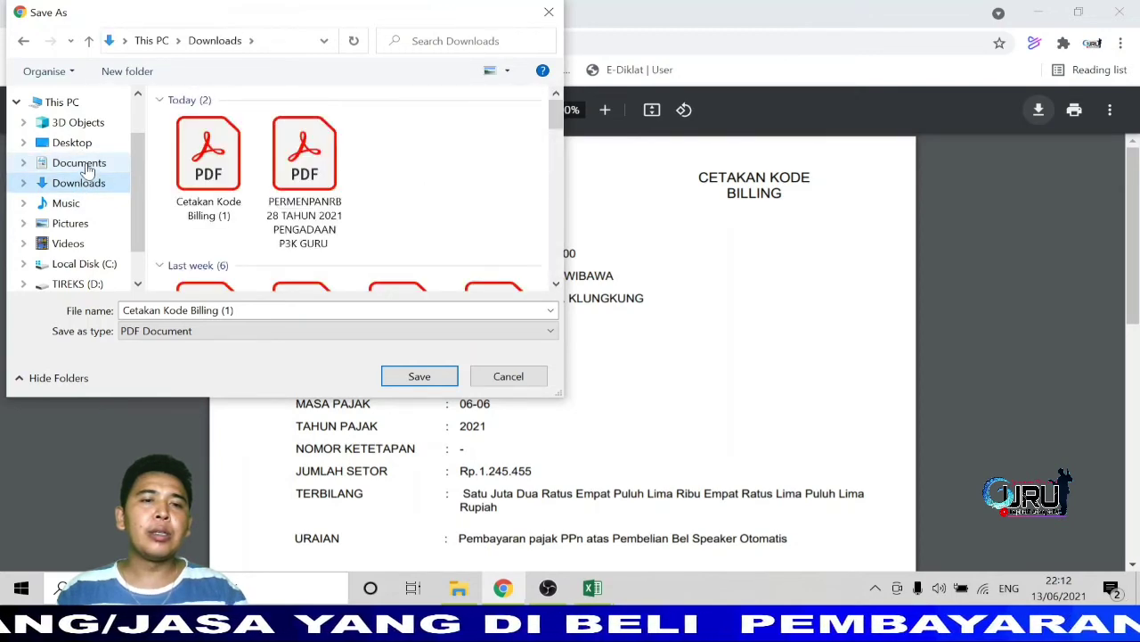
click(89, 166)
click(415, 378)
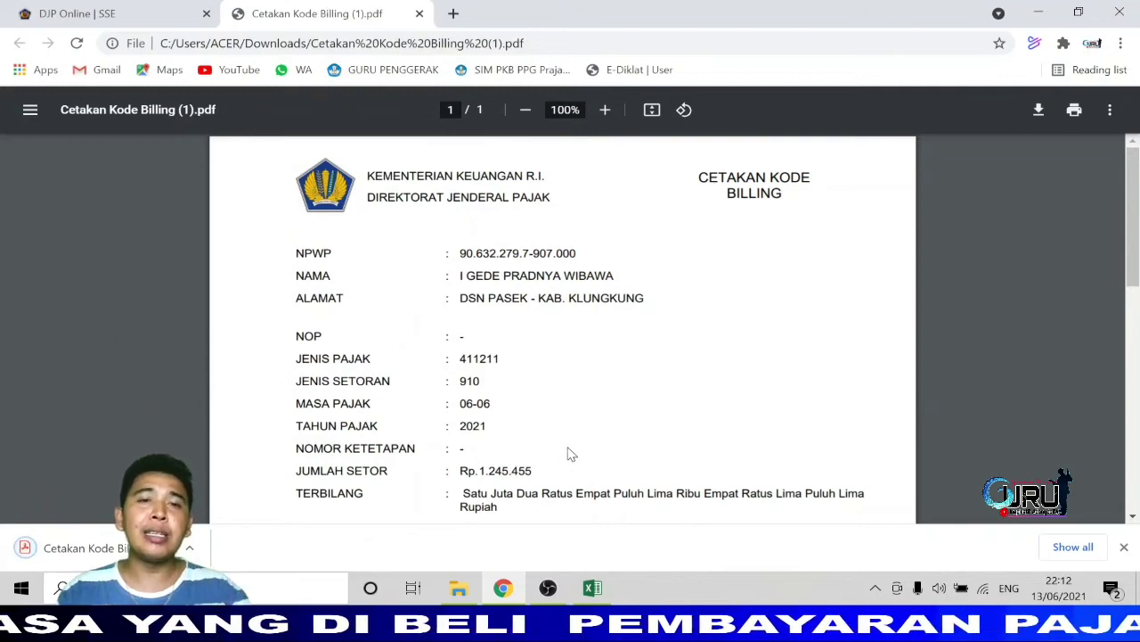
Check the PDF's ID Billing number and the 1,245,455 payment amount.
scroll(708, 441, down, 3)
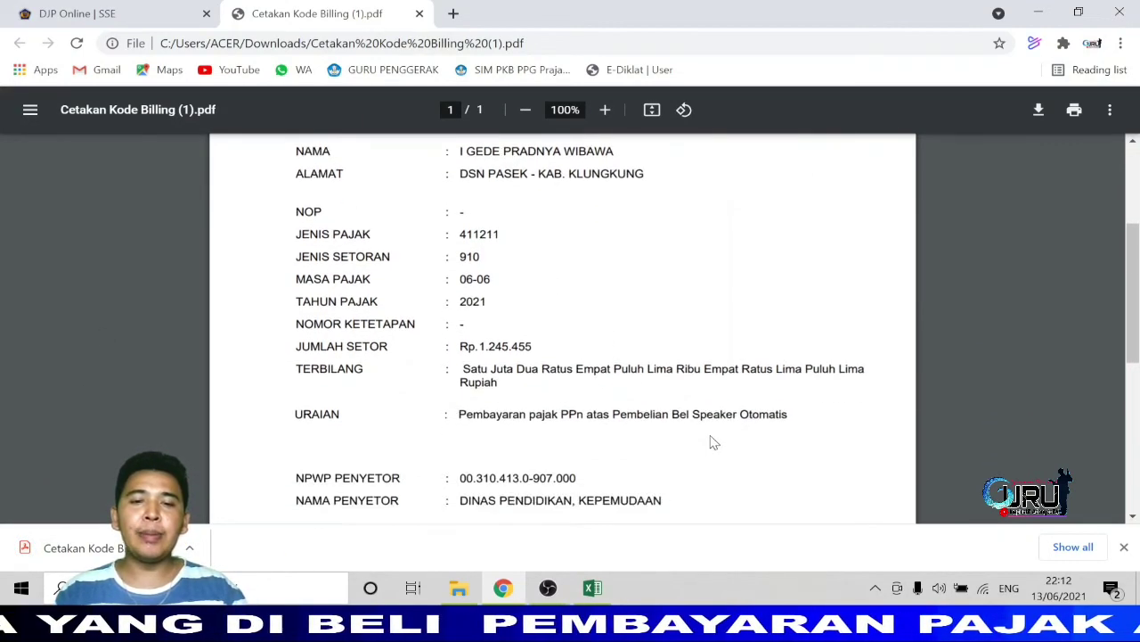
scroll(712, 441, down, 5)
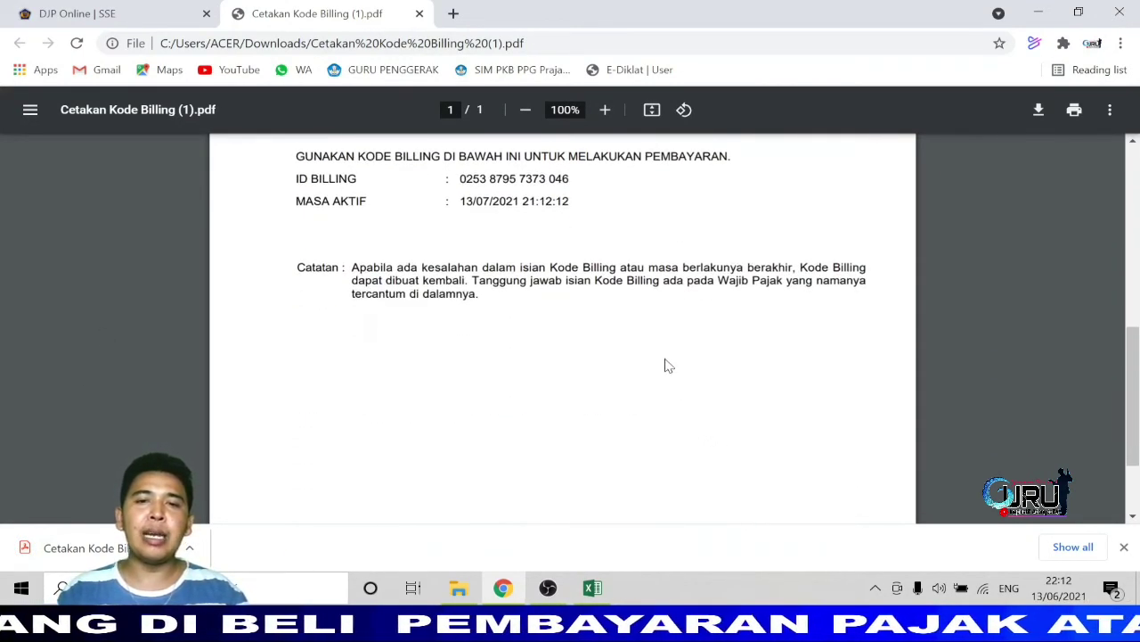
drag(460, 178, 570, 178)
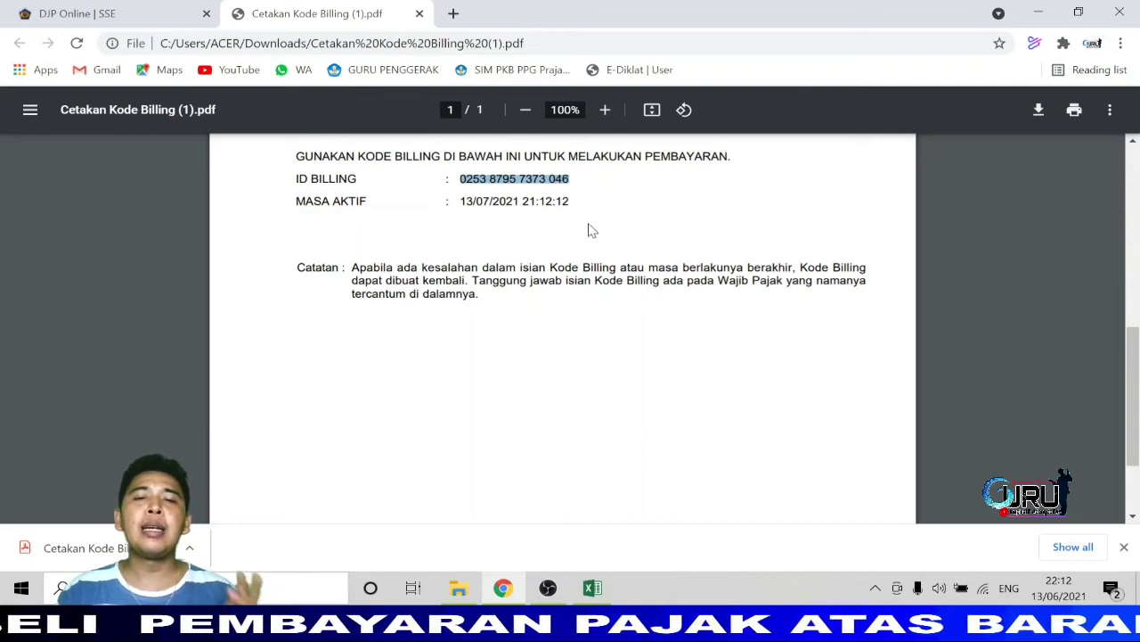
scroll(595, 303, up, 3)
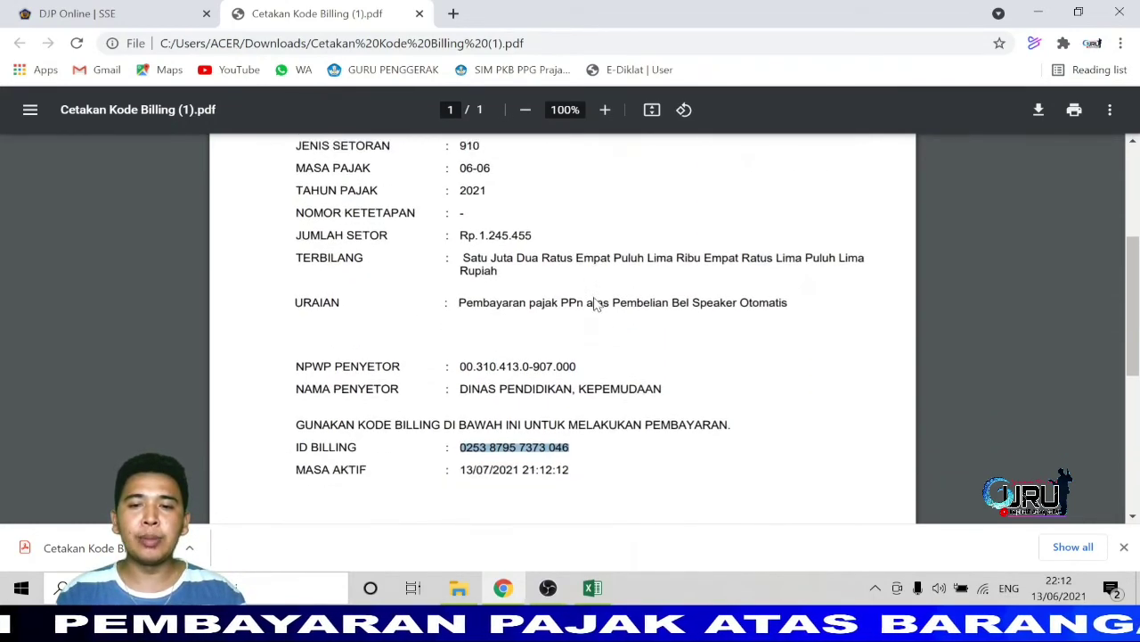
scroll(597, 301, down, 1)
scroll(590, 306, up, 2)
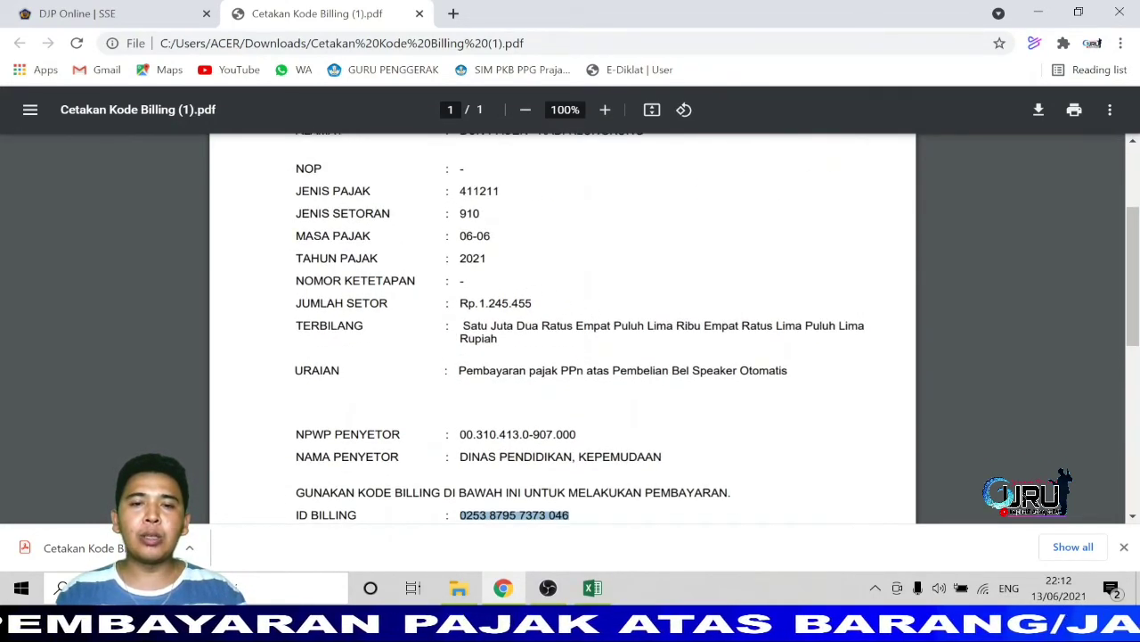
drag(475, 304, 522, 304)
click(590, 283)
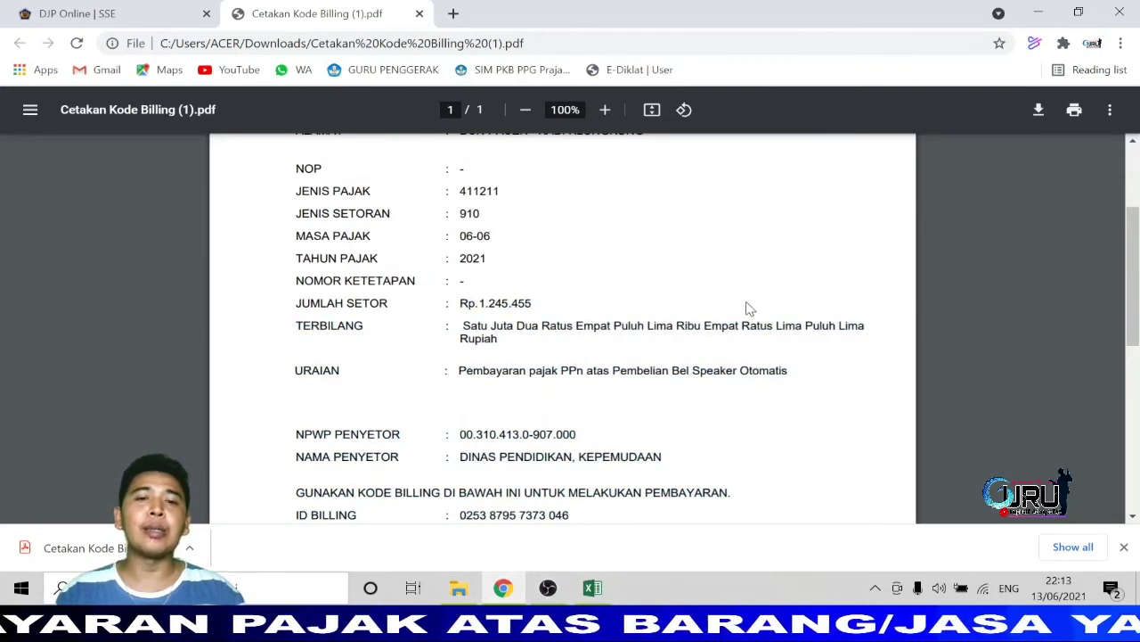
scroll(748, 308, up, 2)
Return to the DJP Online tab and start a new empty deposit form through ISI SSE.
click(133, 13)
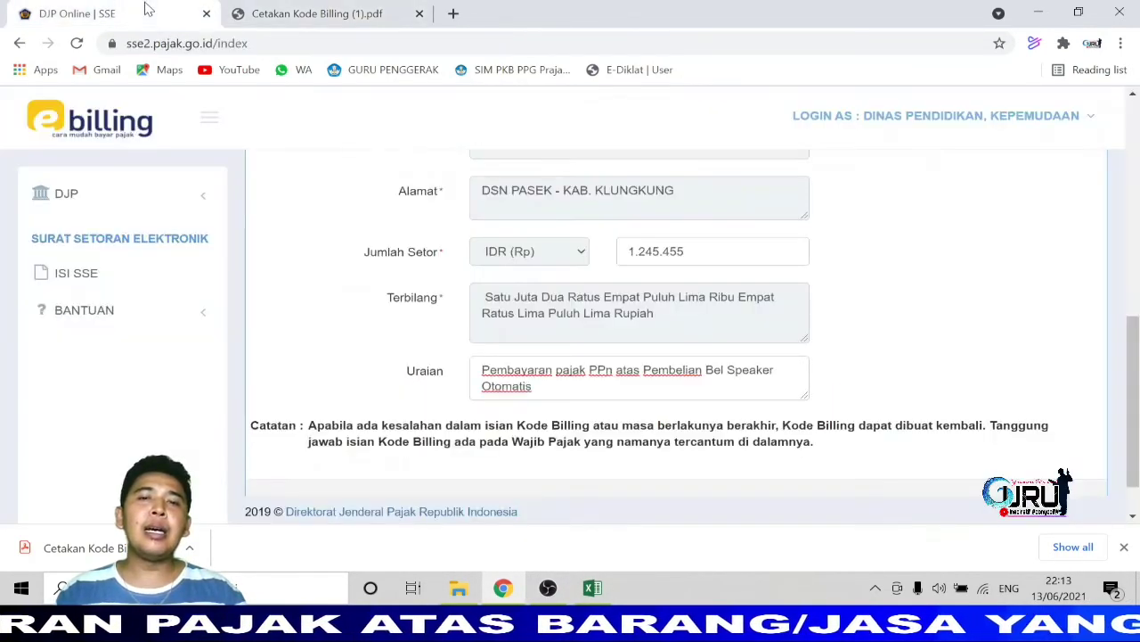
scroll(856, 330, up, 4)
scroll(838, 329, up, 3)
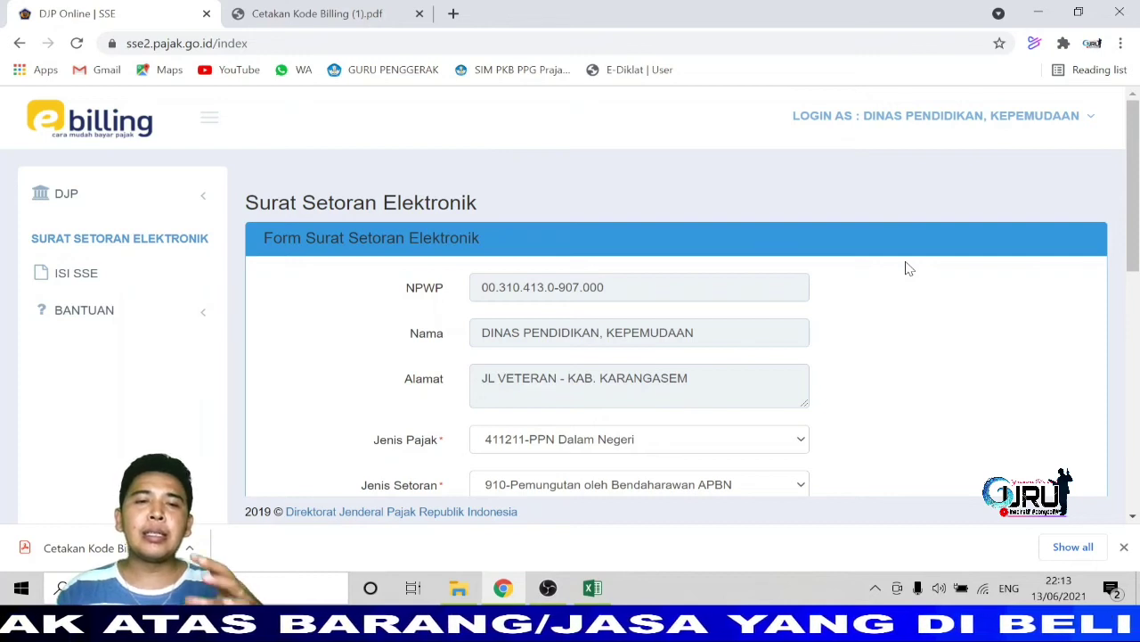
click(82, 281)
click(86, 282)
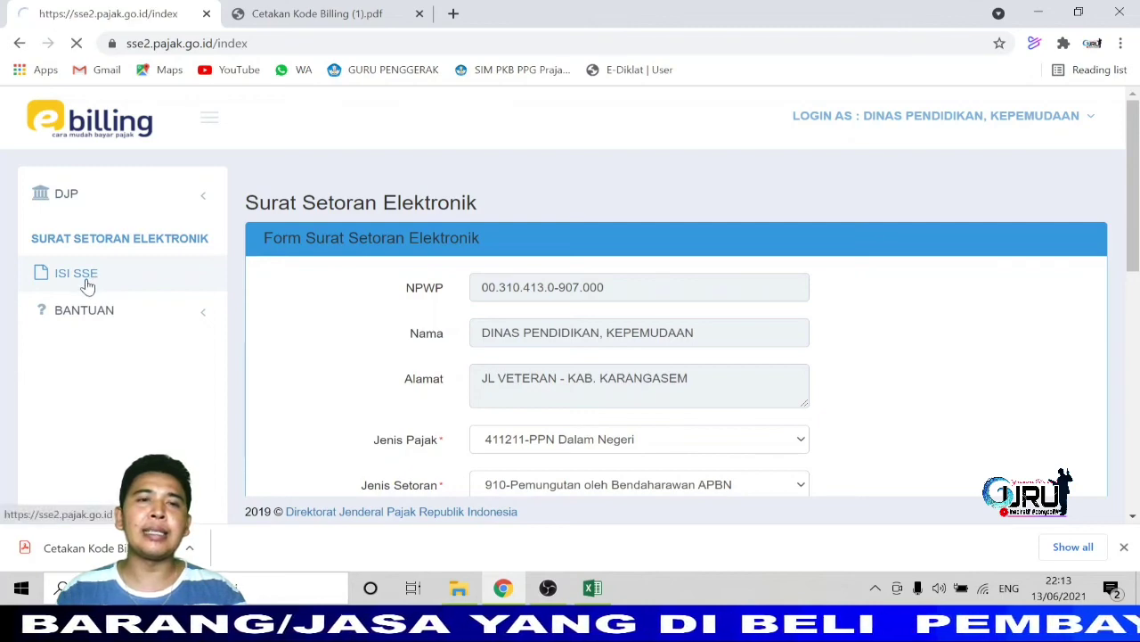
scroll(769, 298, down, 4)
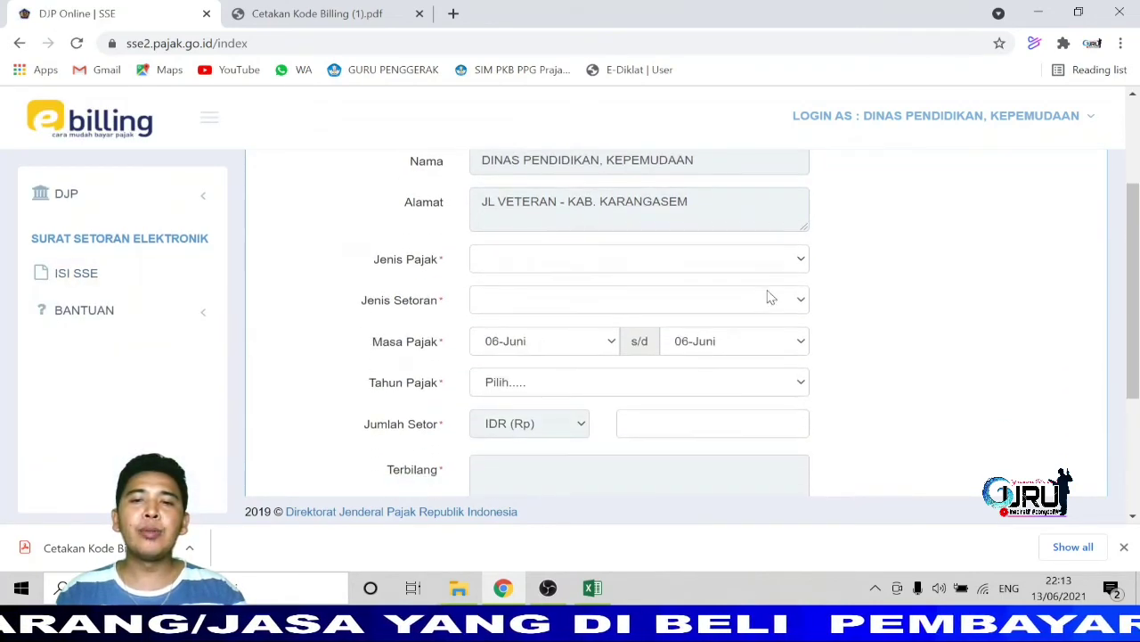
scroll(769, 297, up, 1)
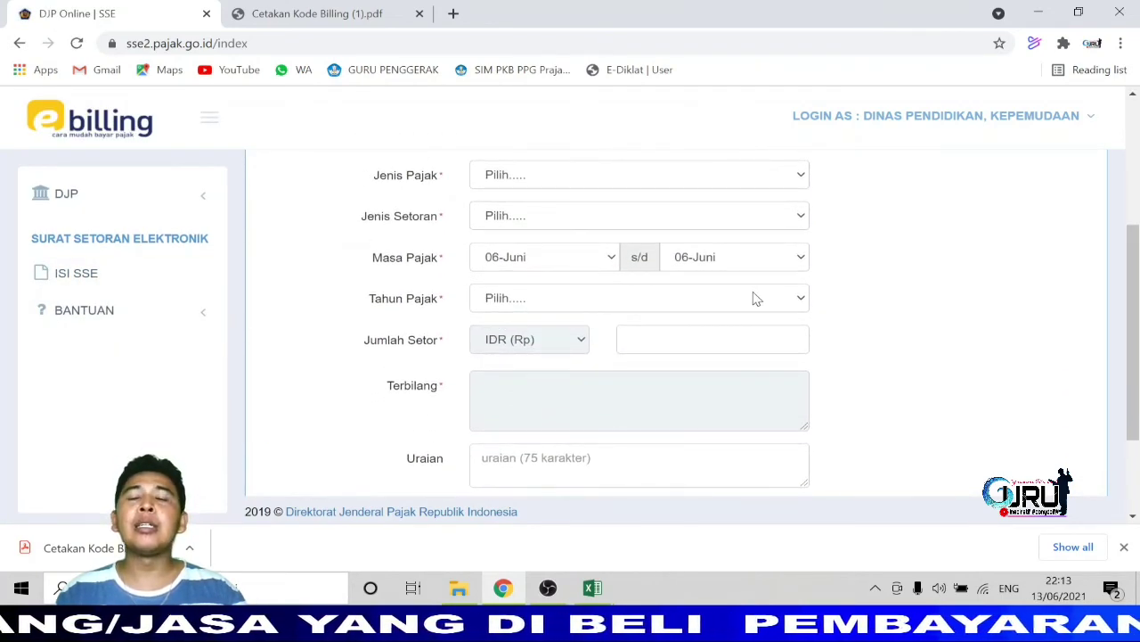
scroll(753, 297, up, 1)
scroll(753, 297, down, 1)
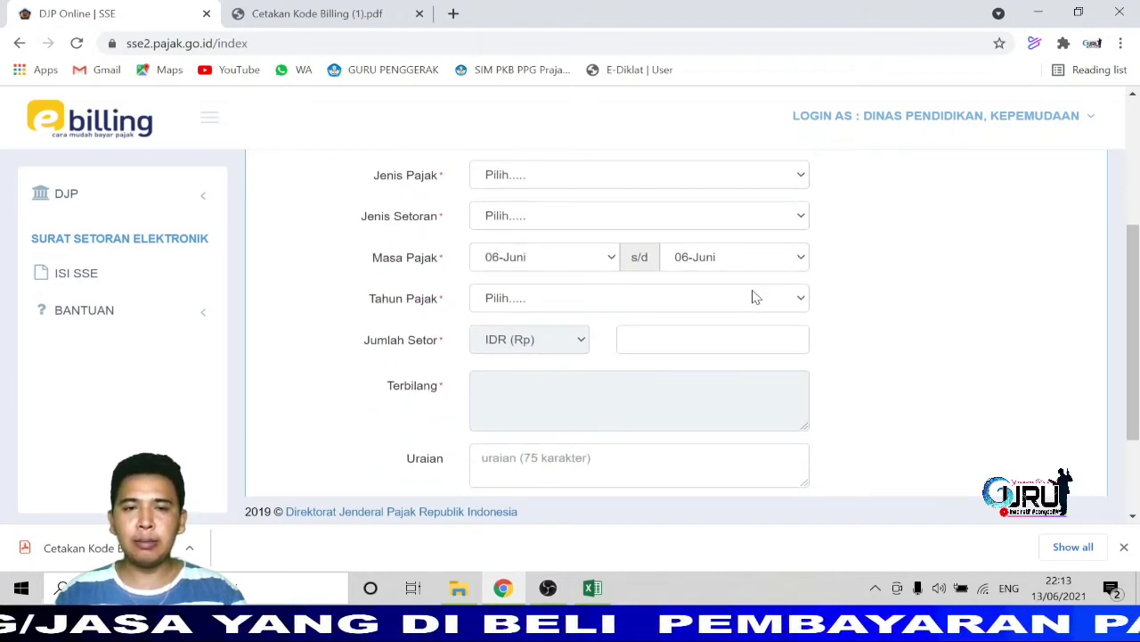